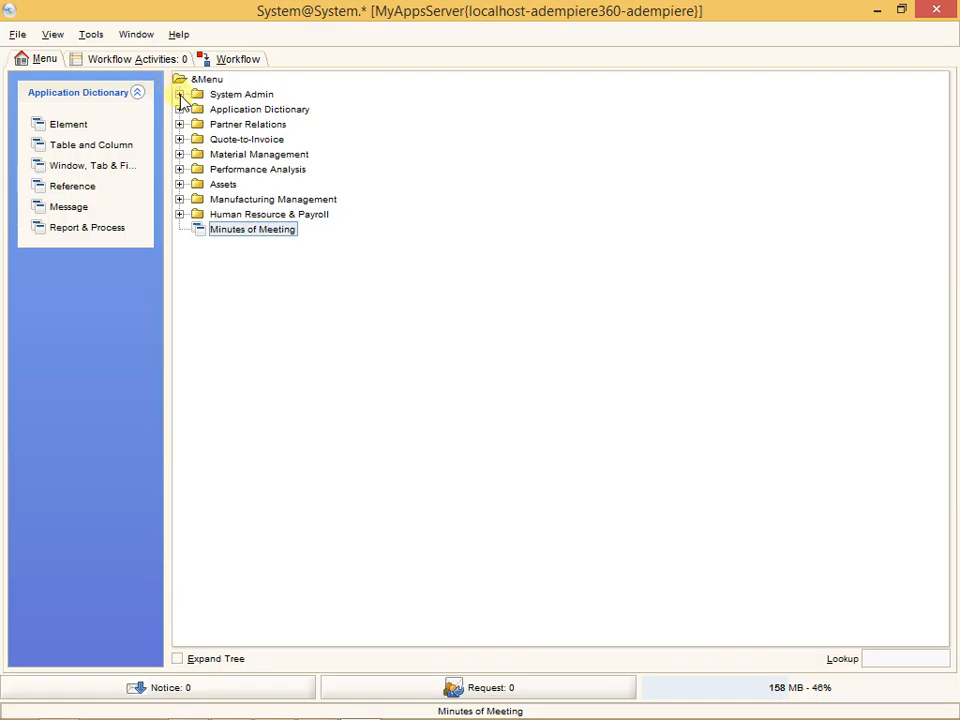
- Open the Menu window under System Admin, General Rules, System Rules, loading all menu records without a filter
{"action": "left_click", "coordinate": [199, 109]}
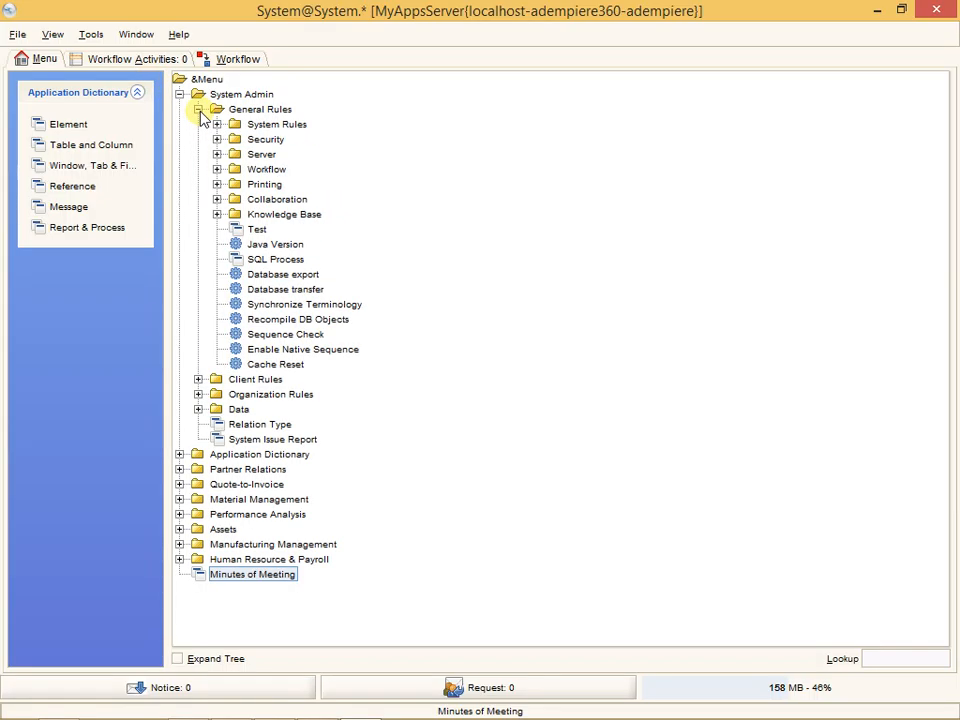
{"action": "left_click", "coordinate": [217, 124]}
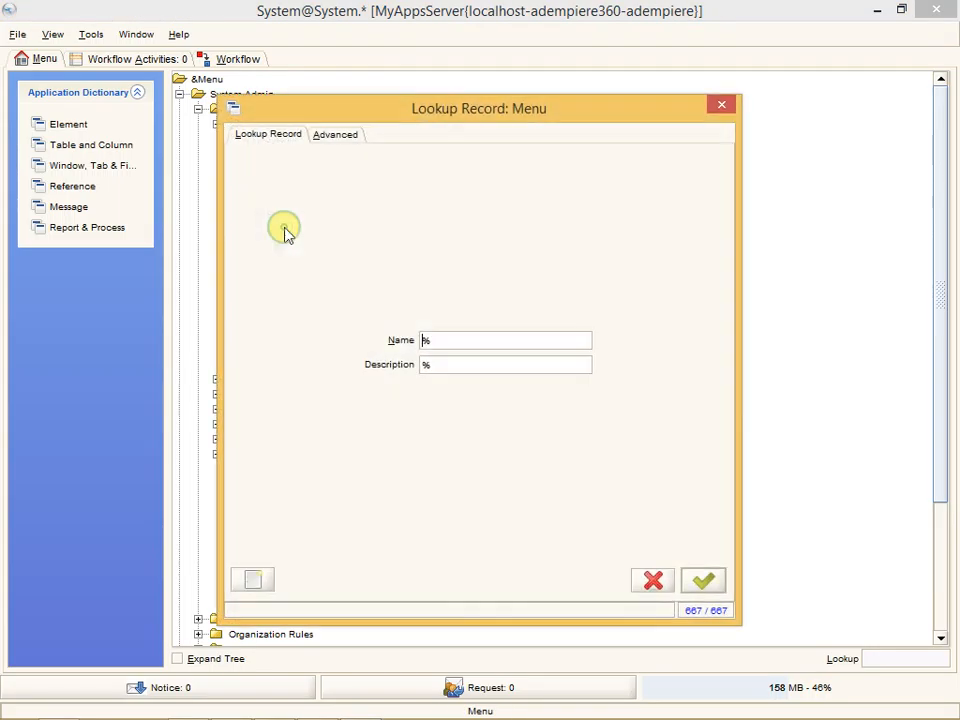
{"action": "key", "text": "Return"}
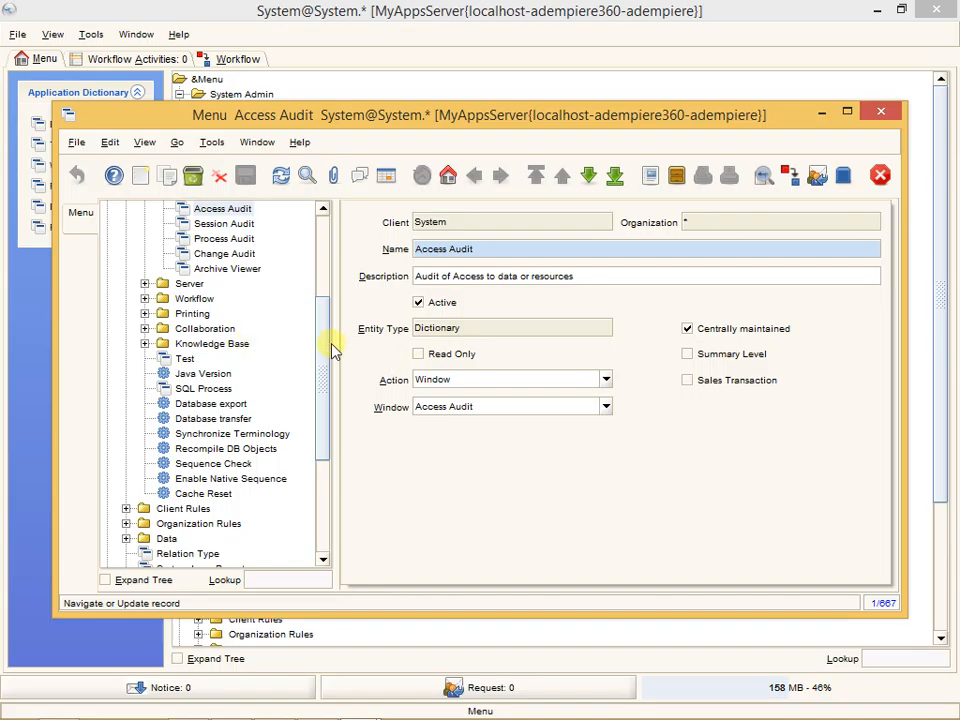
- Find the Minutes of Meeting record in the grid of menu records and display it in single-record view
{"action": "mouse_move", "coordinate": [322, 343]}
{"action": "left_mouse_down"}
{"action": "mouse_move", "coordinate": [321, 283]}
{"action": "mouse_move", "coordinate": [324, 318]}
{"action": "left_mouse_up"}
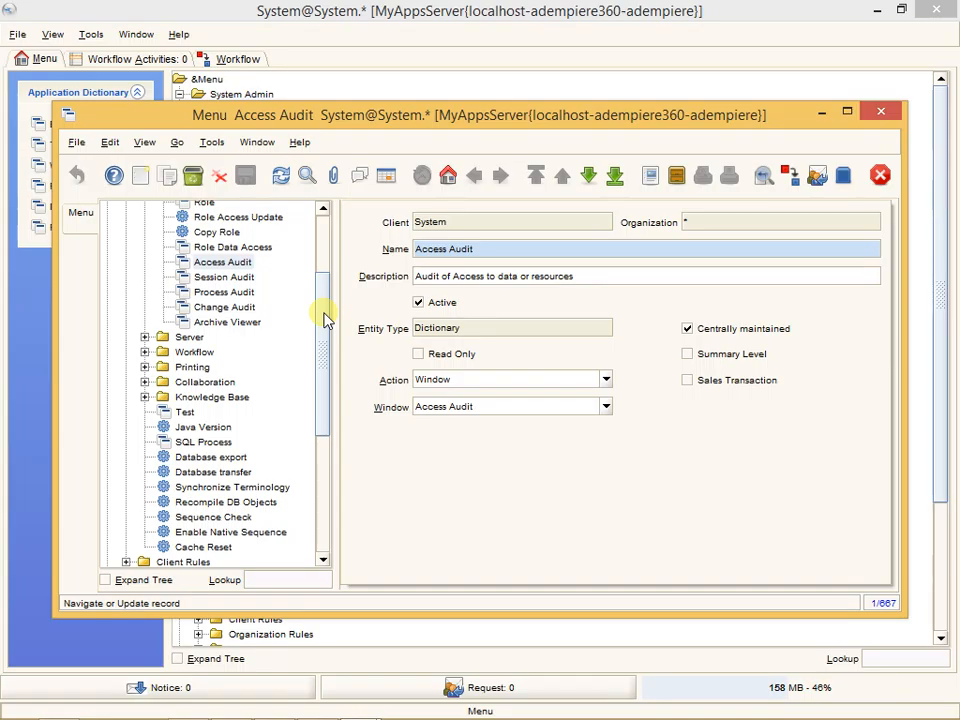
{"action": "left_click", "coordinate": [386, 175]}
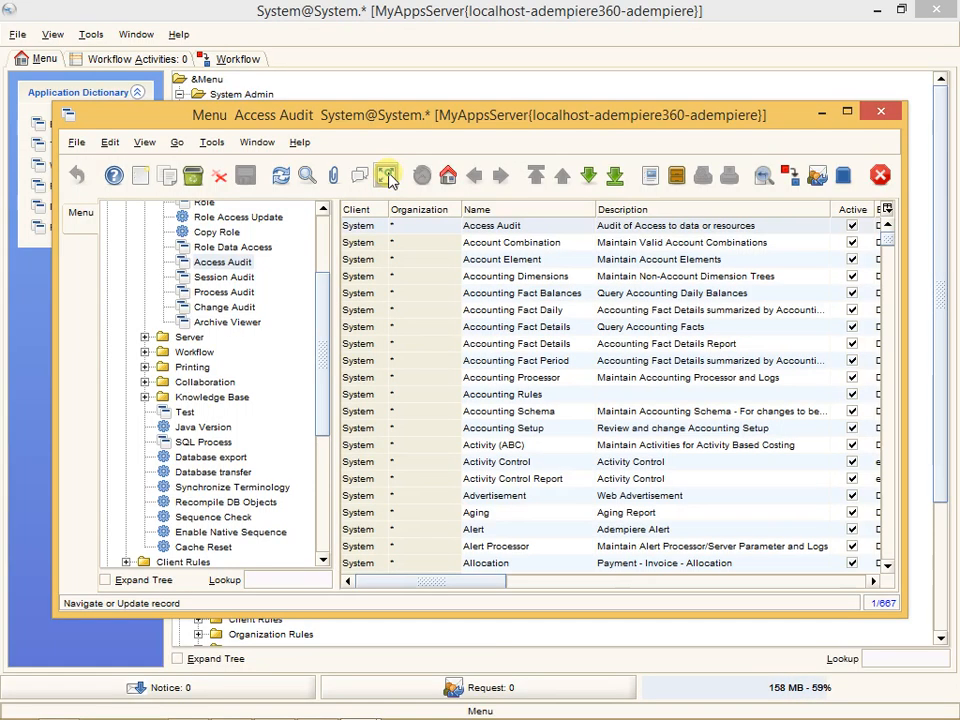
{"action": "scroll", "coordinate": [648, 344], "scroll_direction": "down", "scroll_amount": 20}
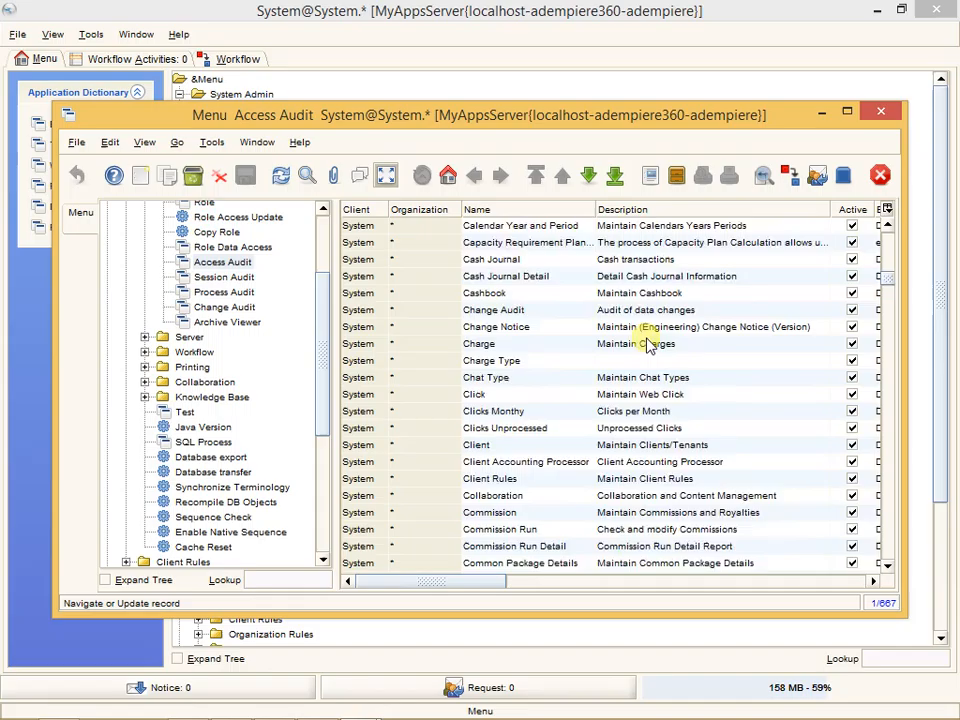
{"action": "scroll", "coordinate": [648, 344], "scroll_direction": "down", "scroll_amount": 20}
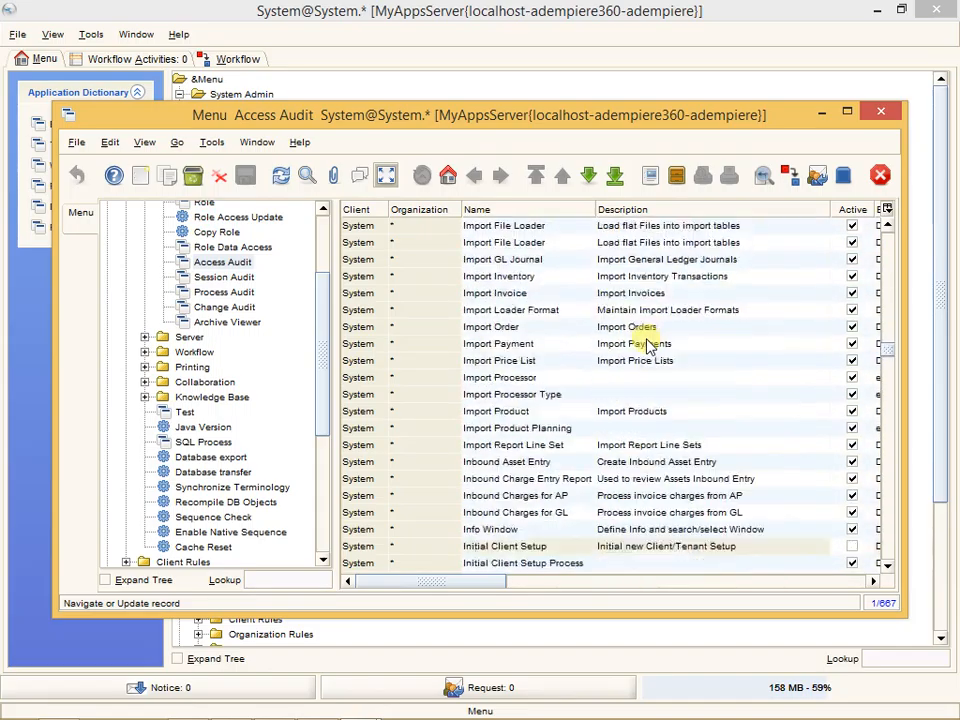
{"action": "scroll", "coordinate": [648, 344], "scroll_direction": "down", "scroll_amount": 15}
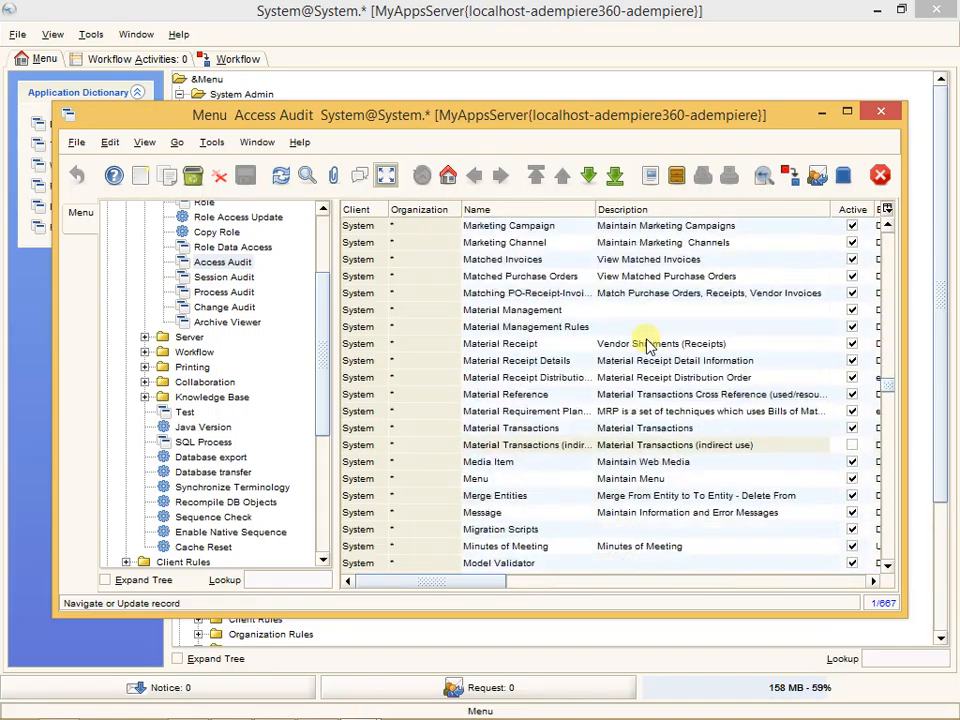
{"action": "scroll", "coordinate": [648, 344], "scroll_direction": "down", "scroll_amount": 10}
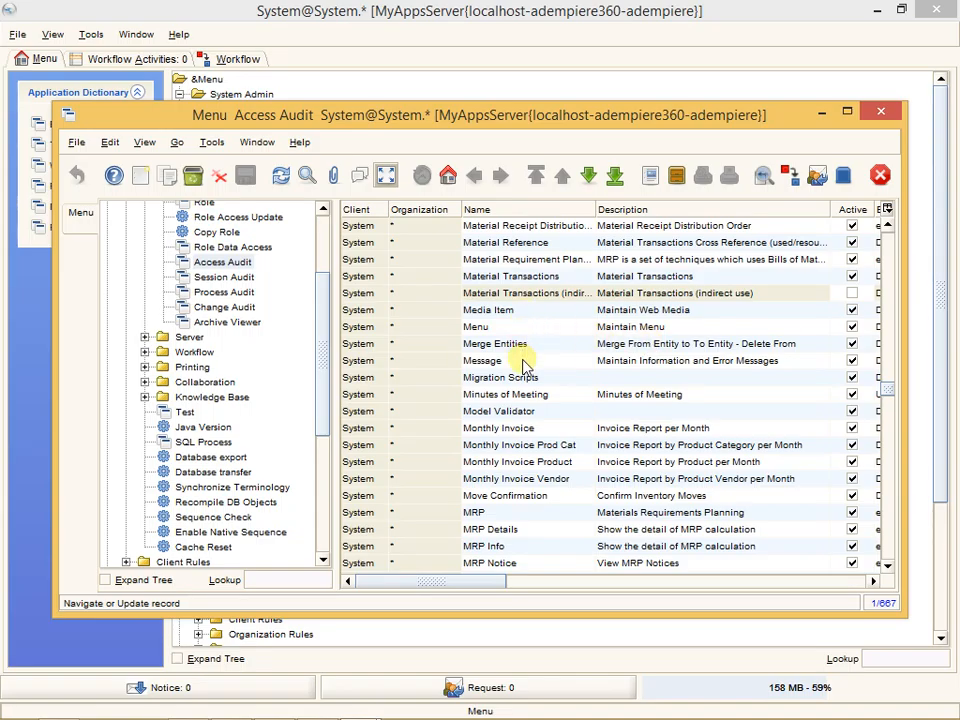
{"action": "left_click", "coordinate": [527, 396]}
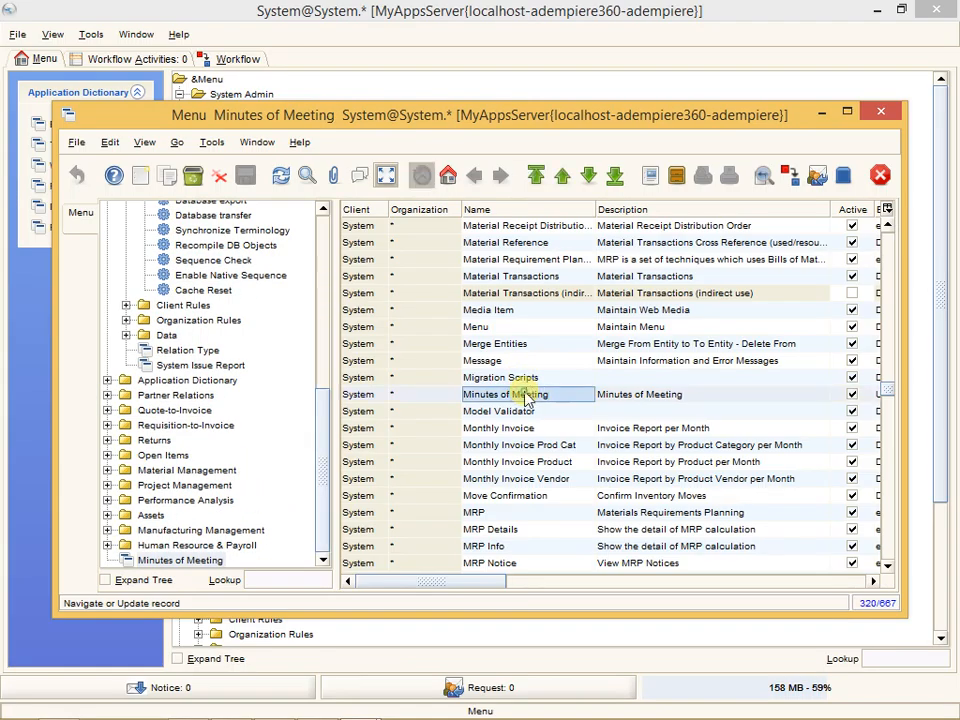
{"action": "left_click", "coordinate": [386, 175]}
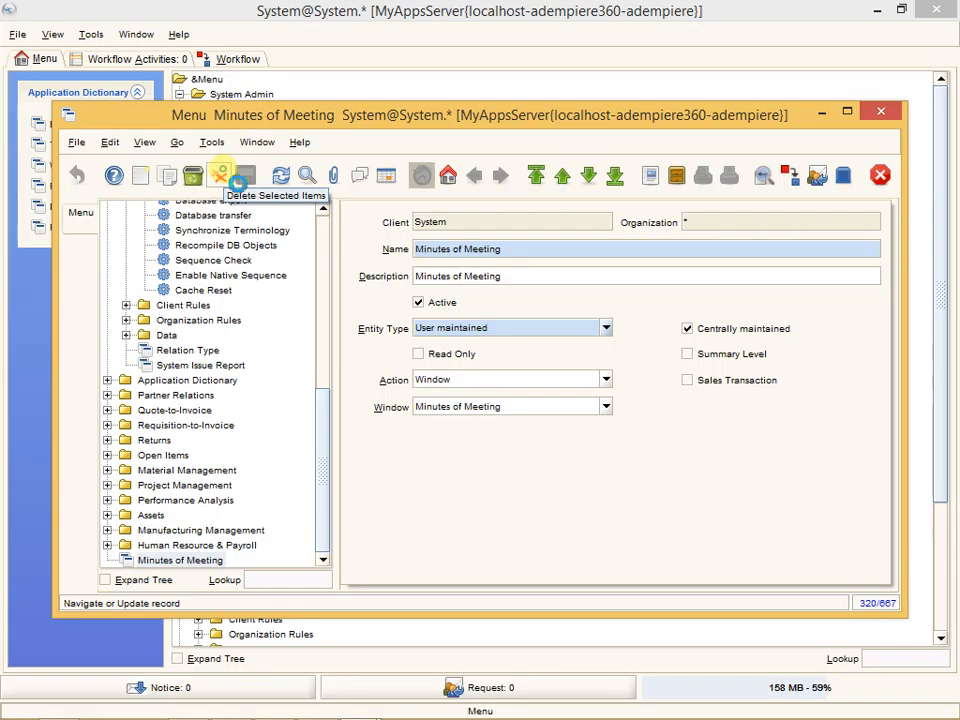
- Delete the Minutes of Meeting menu entry, choosing only that item for deletion, and close the Menu window
{"action": "left_click", "coordinate": [222, 176]}
{"action": "scroll", "coordinate": [460, 420], "scroll_direction": "down", "scroll_amount": 10}
{"action": "scroll", "coordinate": [475, 432], "scroll_direction": "down", "scroll_amount": 5}
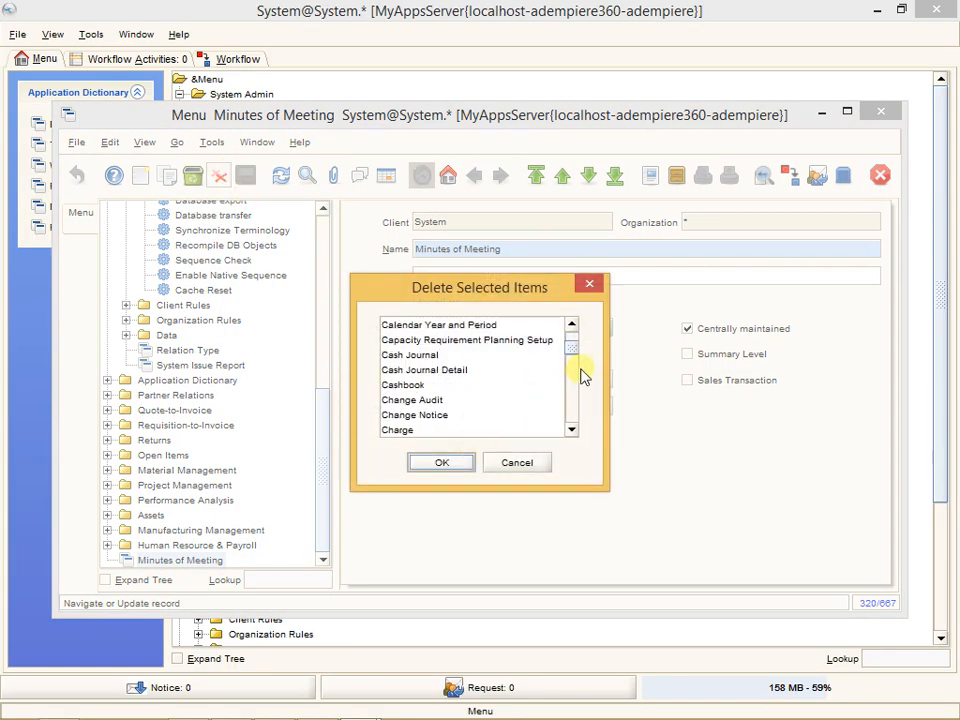
{"action": "left_click", "coordinate": [495, 355]}
{"action": "type", "text": "mi"}
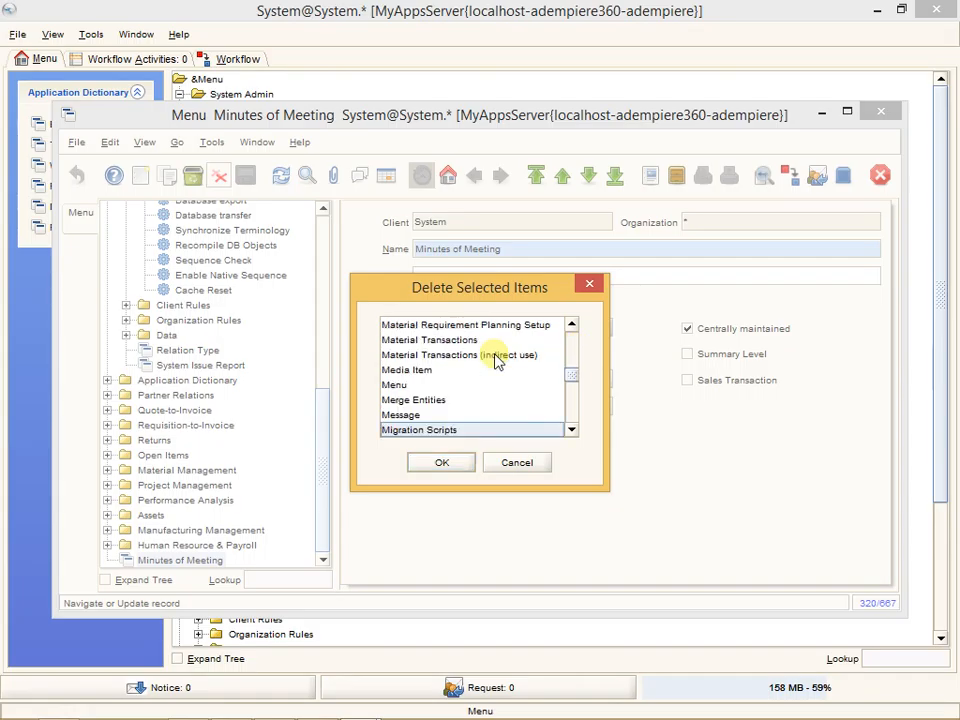
{"action": "type", "text": "nutes of Meeting"}
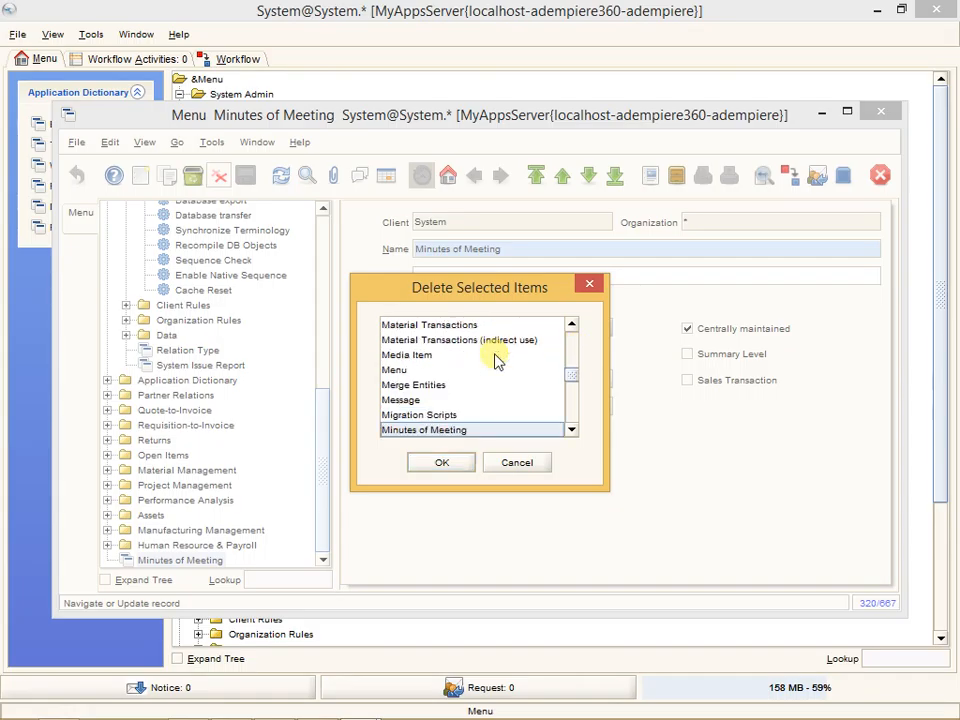
{"action": "left_click", "coordinate": [445, 463]}
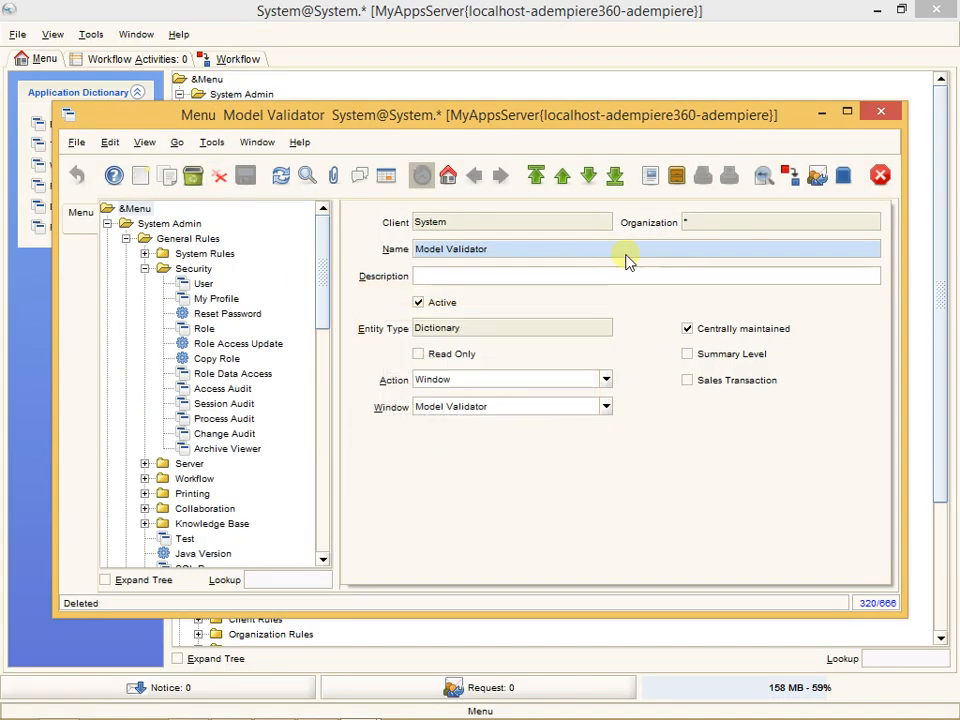
{"action": "left_click", "coordinate": [888, 115]}
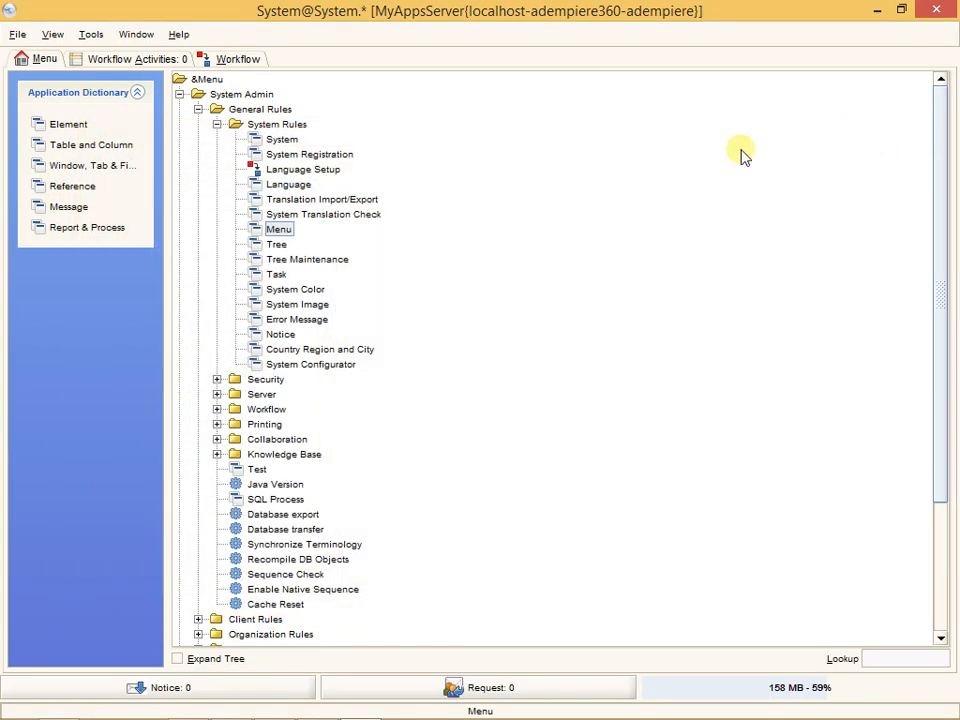
- Look up the Minutes of Meeting record in Window, Tab & Field by the name "min" and show its tab's fields
{"action": "left_click", "coordinate": [93, 165]}
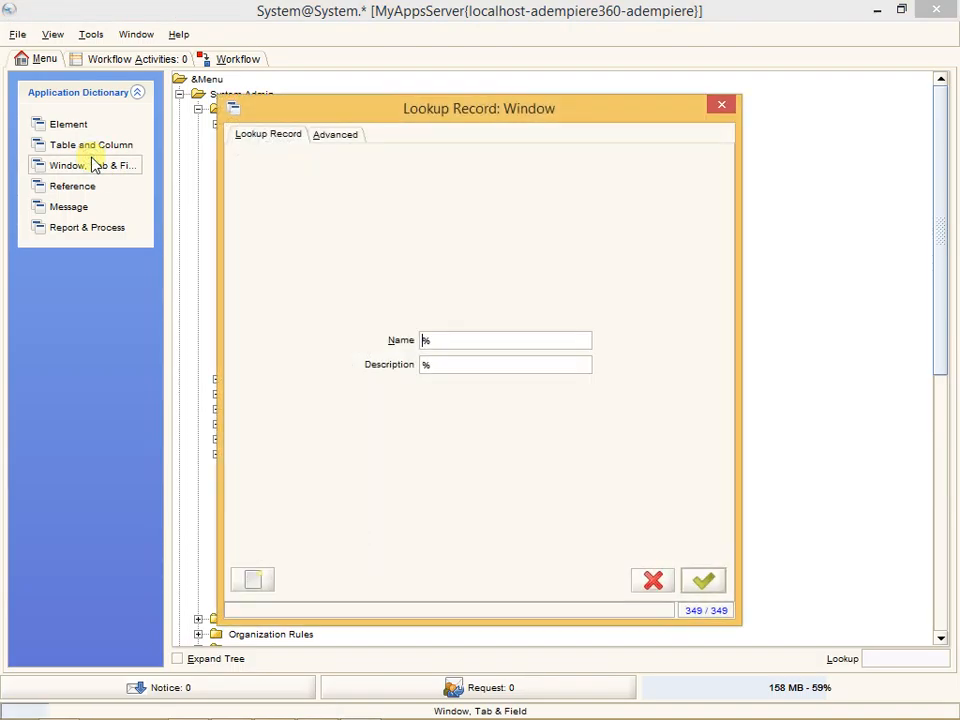
{"action": "key", "text": "Delete"}
{"action": "type", "text": "min"}
{"action": "left_click", "coordinate": [703, 581]}
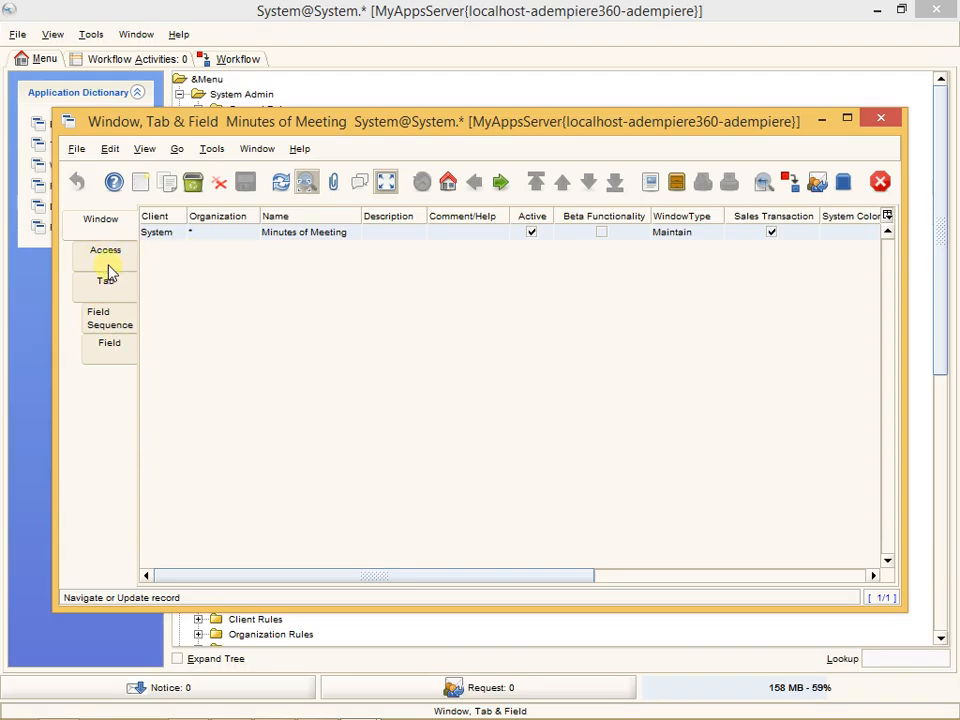
{"action": "left_click", "coordinate": [122, 293]}
{"action": "left_click", "coordinate": [137, 352]}
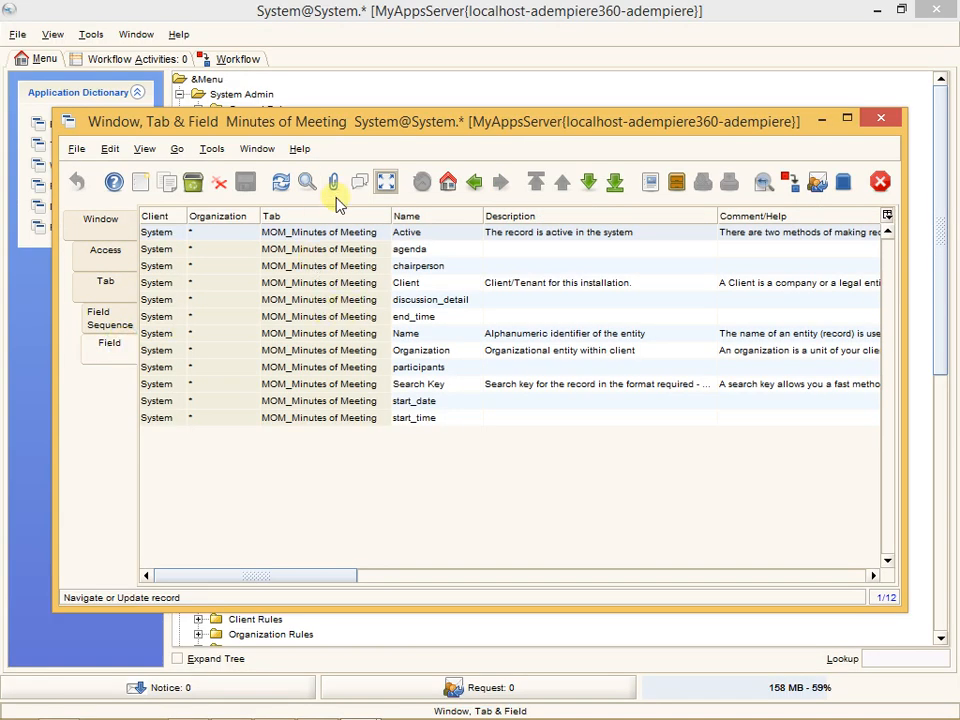
- Delete the Minutes of Meeting fields from Active through Organization in the list of items to delete
{"action": "left_click", "coordinate": [217, 183]}
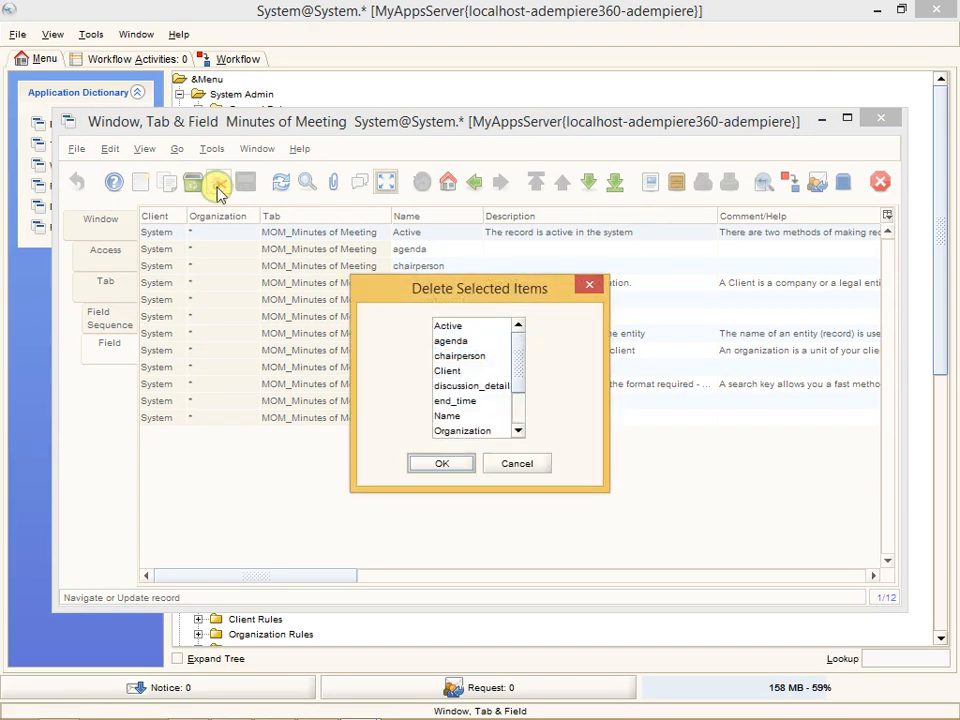
{"action": "left_click", "coordinate": [460, 326]}
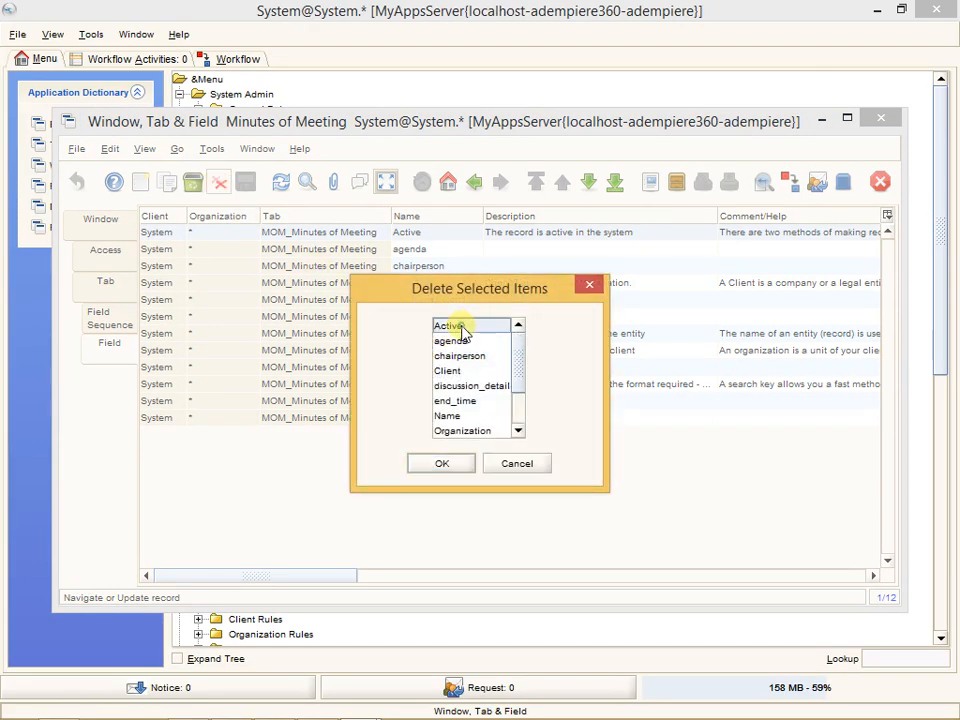
{"action": "left_click", "coordinate": [473, 431], "text": "shift"}
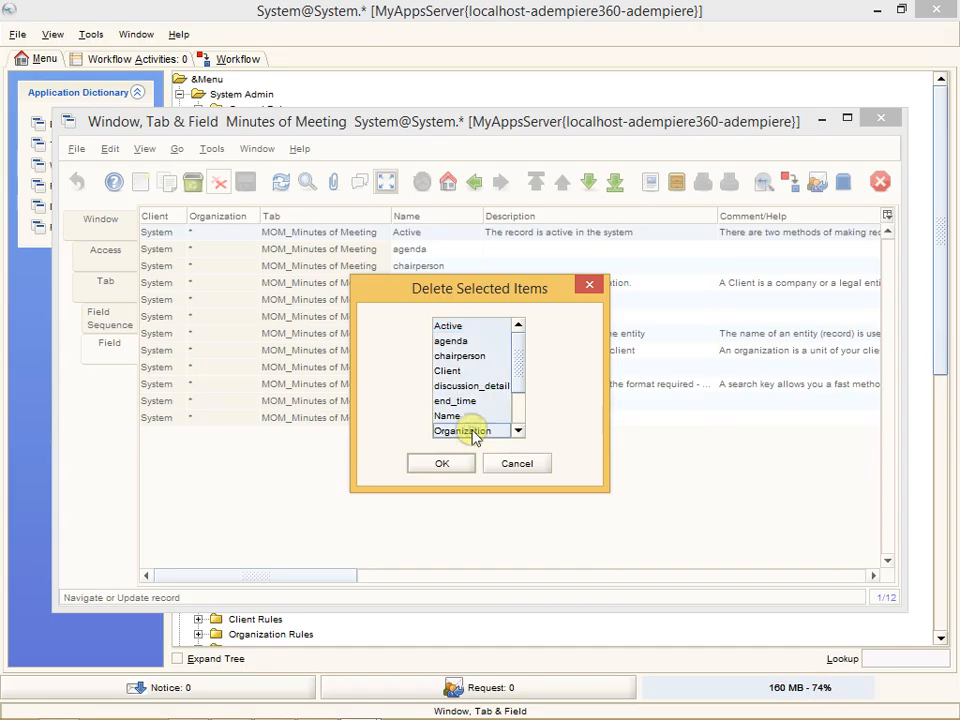
{"action": "left_click", "coordinate": [443, 464]}
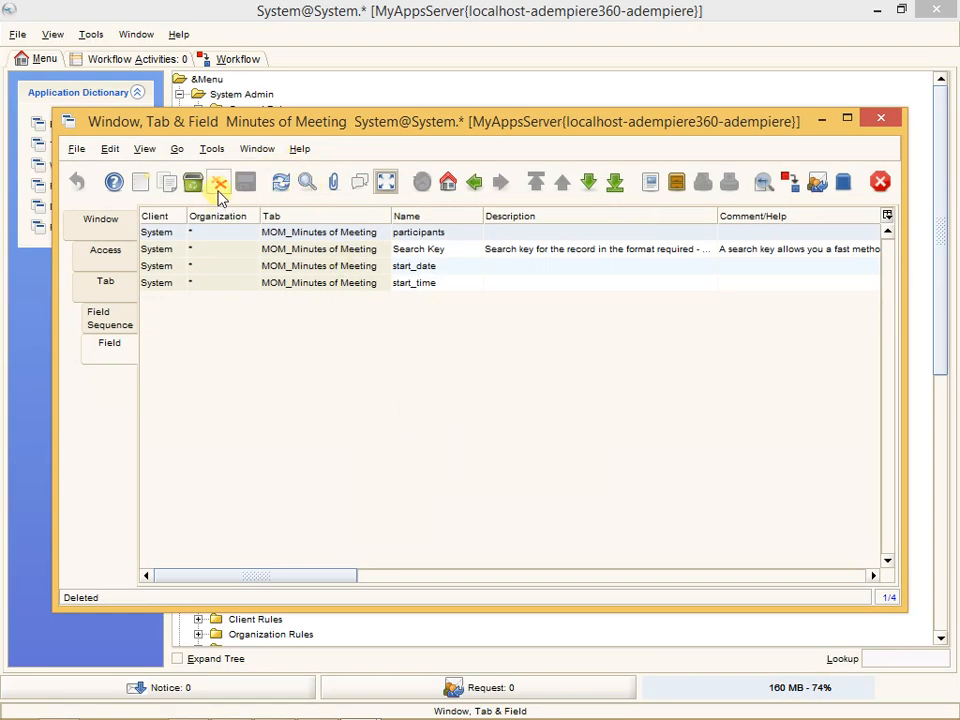
- Delete the remaining fields participants, Search Key, start_date and start_time
{"action": "left_click", "coordinate": [219, 190]}
{"action": "left_click", "coordinate": [468, 325]}
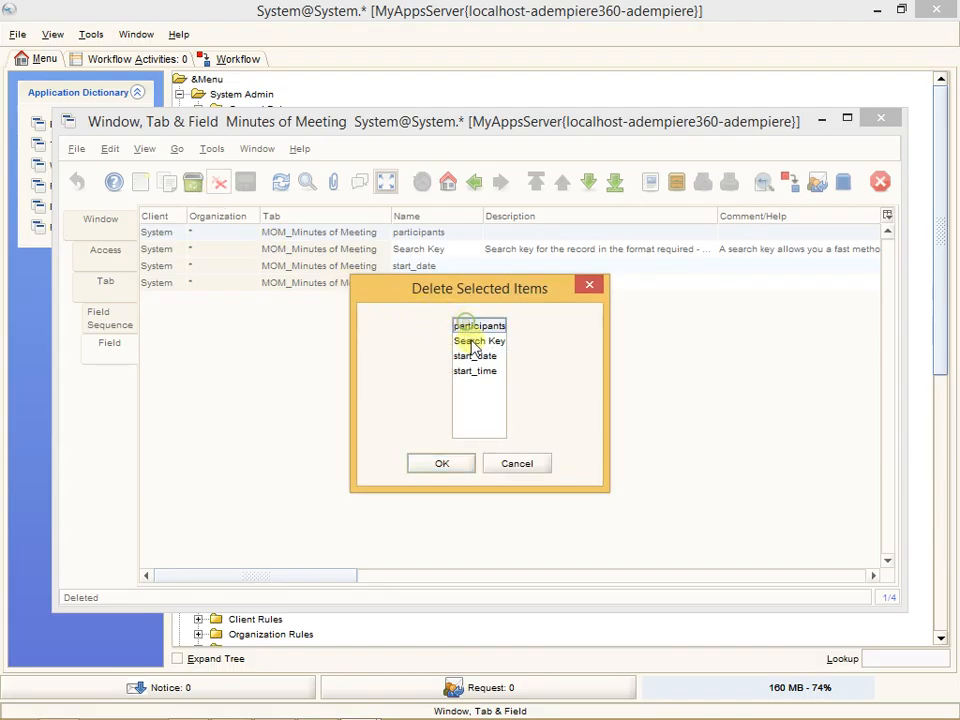
{"action": "left_click", "coordinate": [483, 372], "text": "shift"}
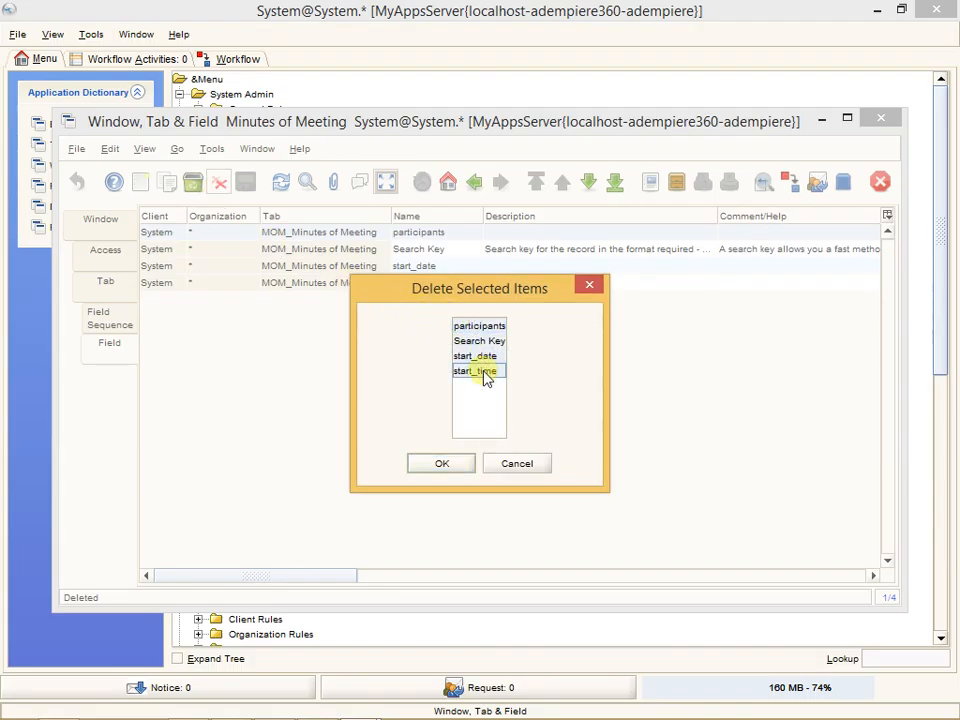
{"action": "left_click", "coordinate": [447, 463]}
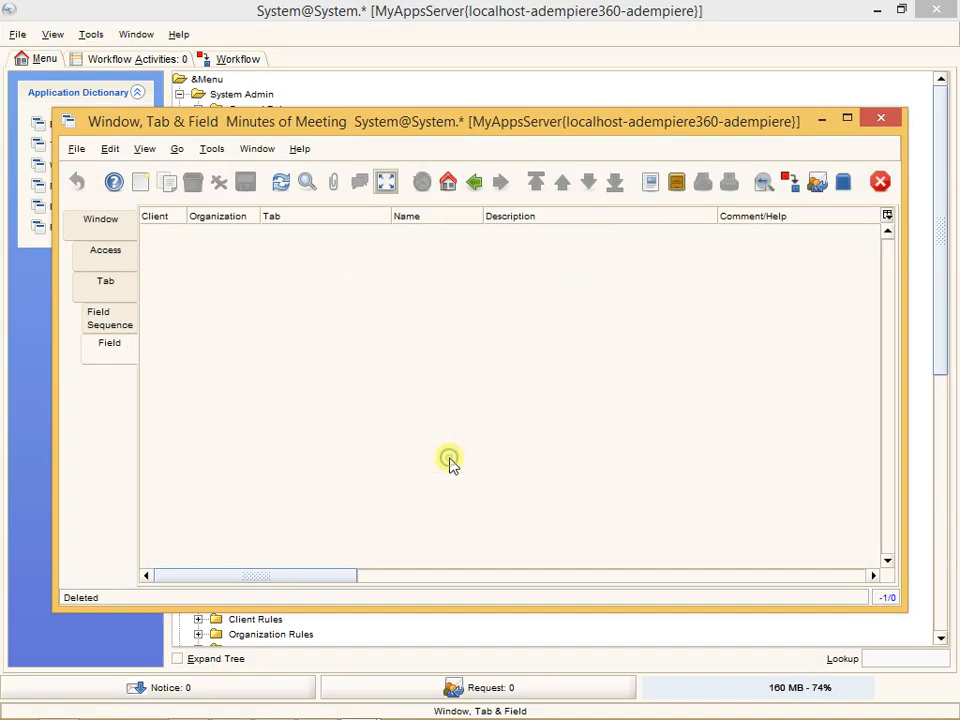
- Delete the MOM tab record of the Minutes of Meeting window and return to the window-level record
{"action": "left_click", "coordinate": [107, 285]}
{"action": "left_click", "coordinate": [313, 232]}
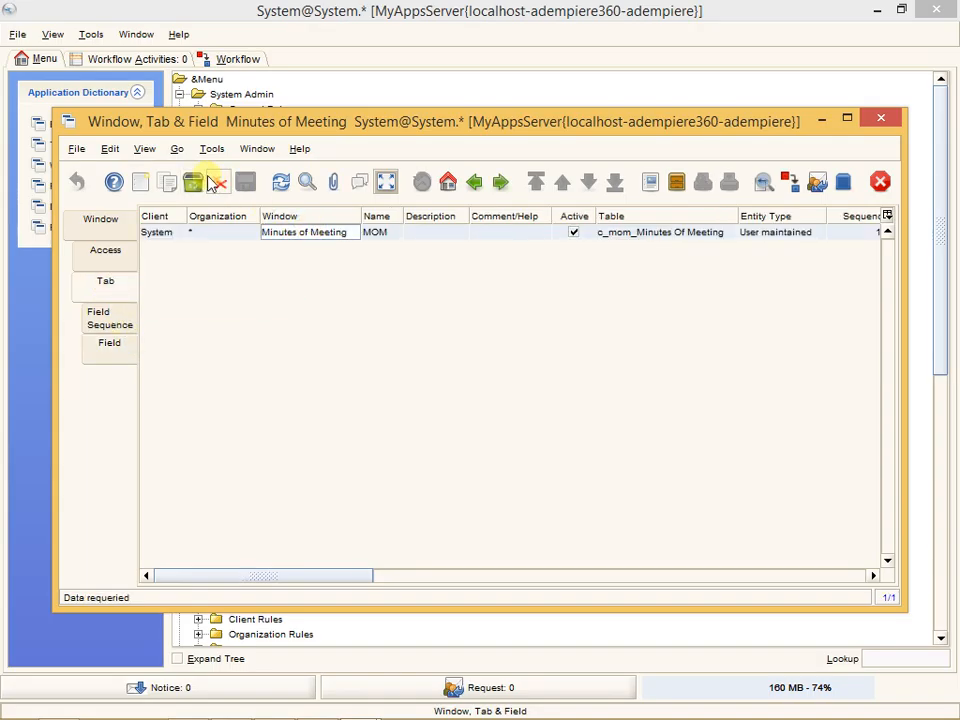
{"action": "left_click", "coordinate": [220, 184]}
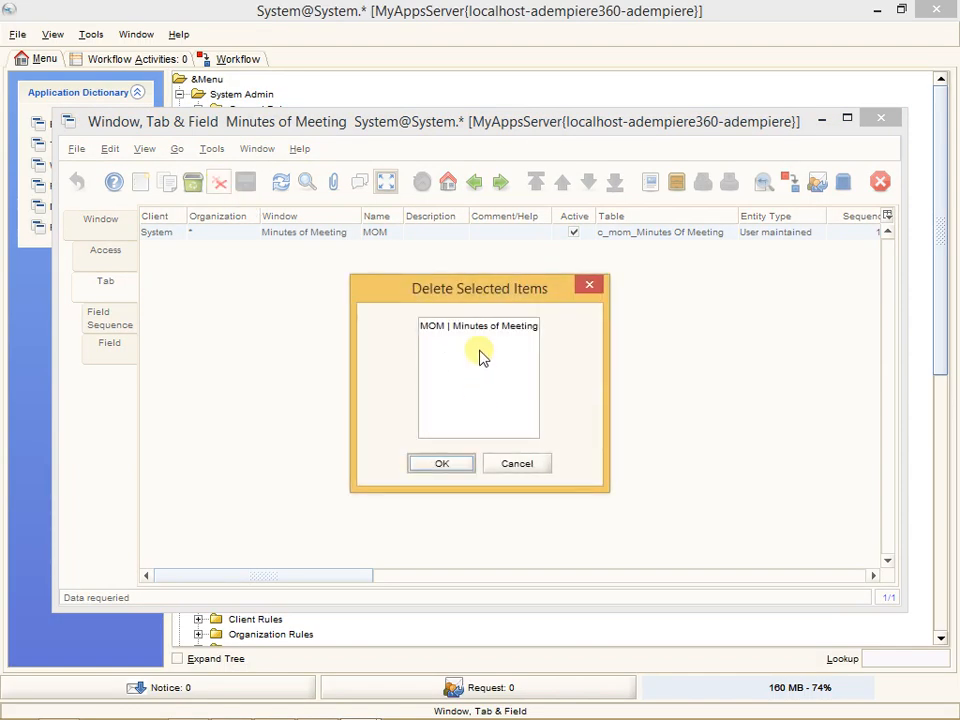
{"action": "left_click", "coordinate": [484, 328]}
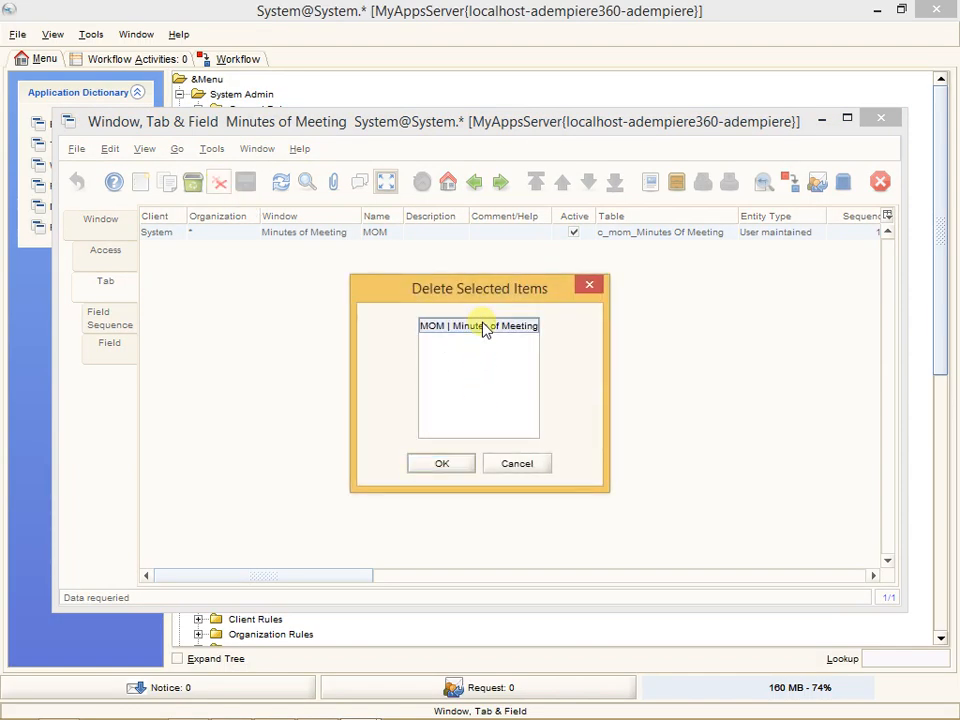
{"action": "left_click", "coordinate": [440, 463]}
{"action": "left_click", "coordinate": [91, 231]}
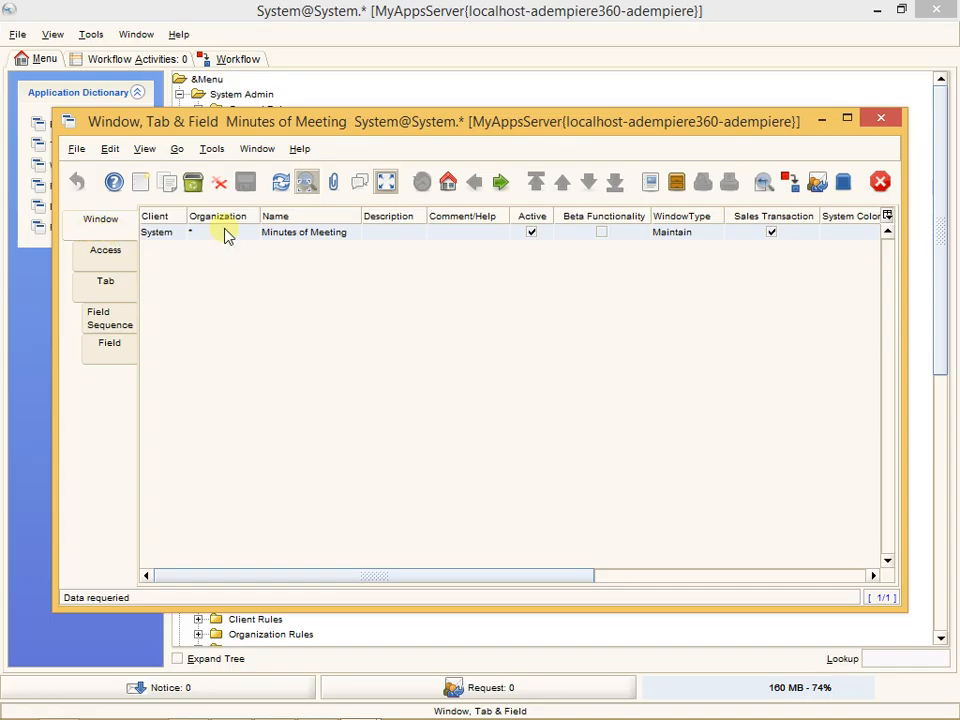
- Try to delete the Minutes of Meeting window record without choosing it in the list of items to delete
{"action": "left_click", "coordinate": [332, 234]}
{"action": "left_click", "coordinate": [218, 183]}
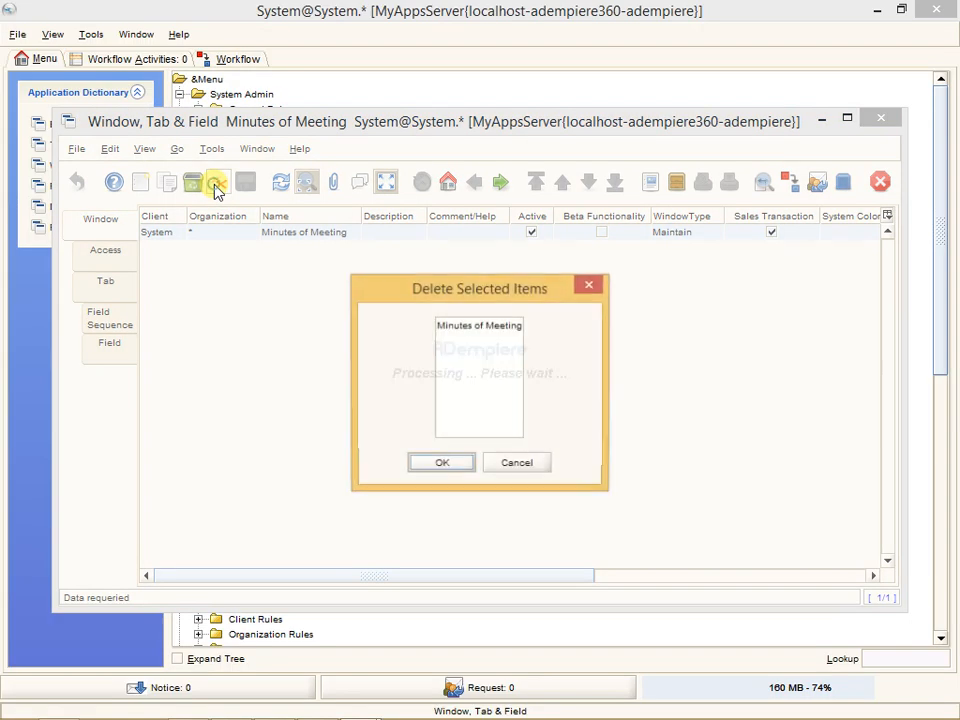
{"action": "left_click", "coordinate": [450, 462]}
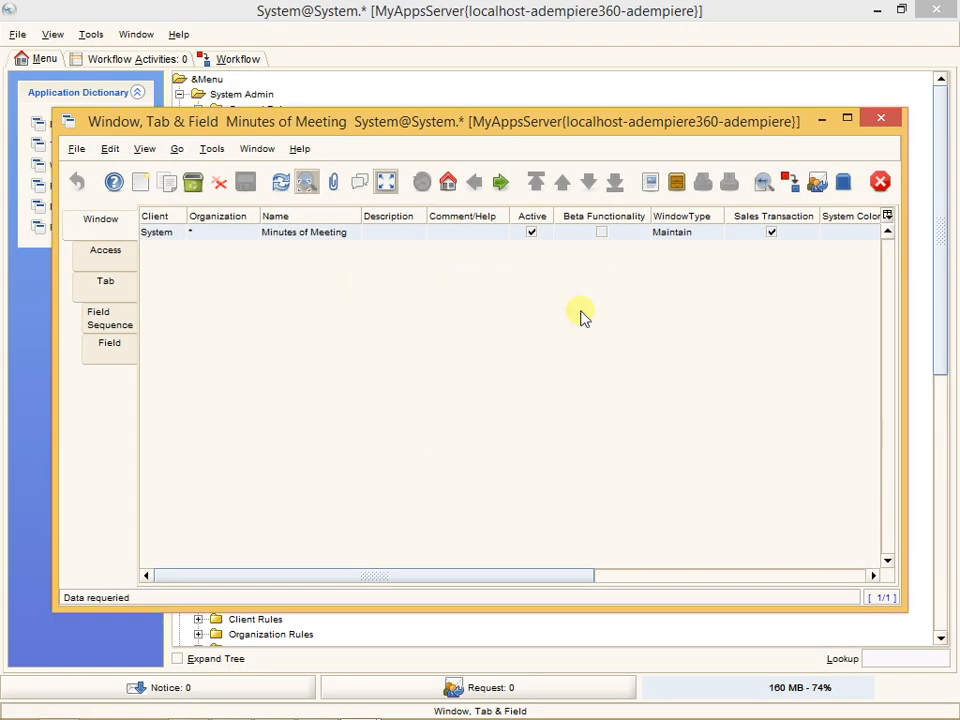
- Delete the Minutes of Meeting window record, choosing it in the list of items to delete
{"action": "left_click", "coordinate": [316, 234]}
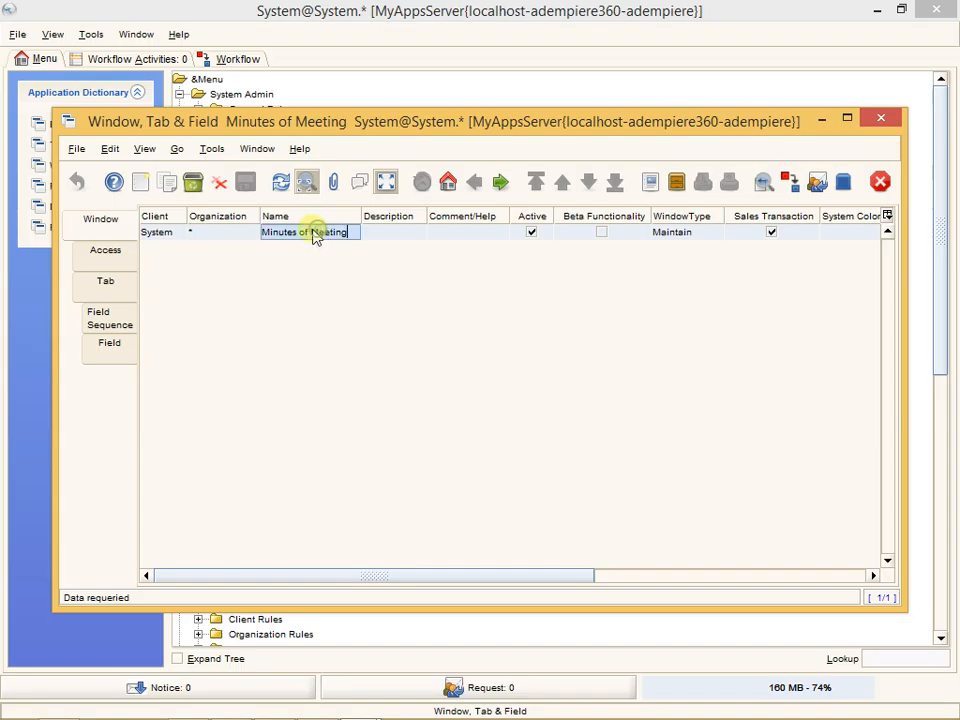
{"action": "left_click", "coordinate": [219, 184]}
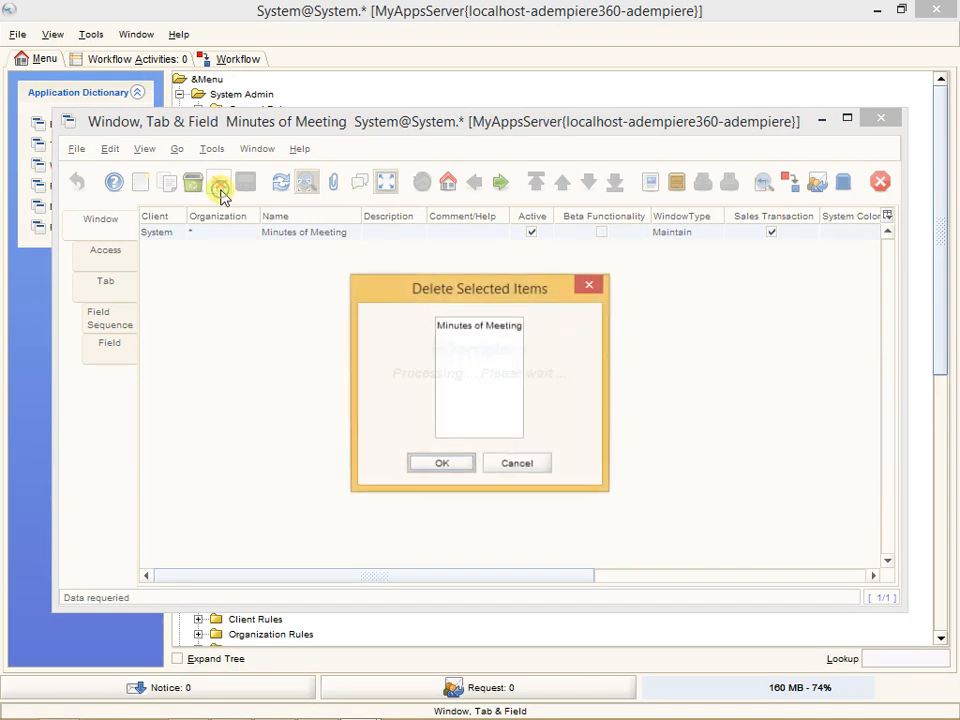
{"action": "left_click", "coordinate": [479, 328]}
{"action": "left_click", "coordinate": [443, 464]}
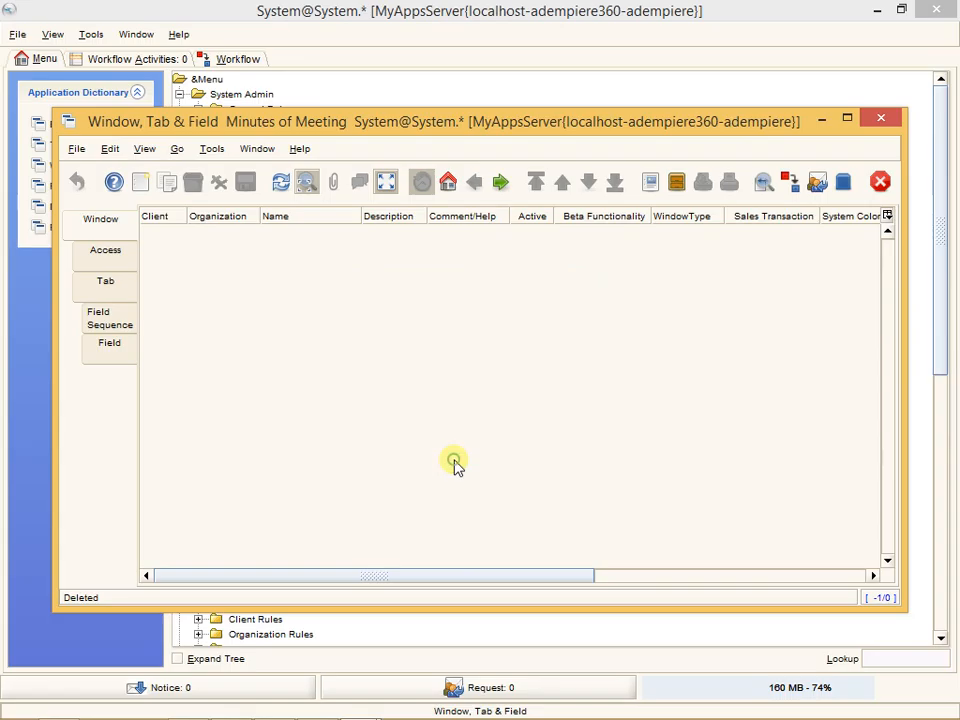
- Close the Window, Tab & Field window and try to look up the table by the name mom in Table and Column
{"action": "left_click", "coordinate": [893, 121]}
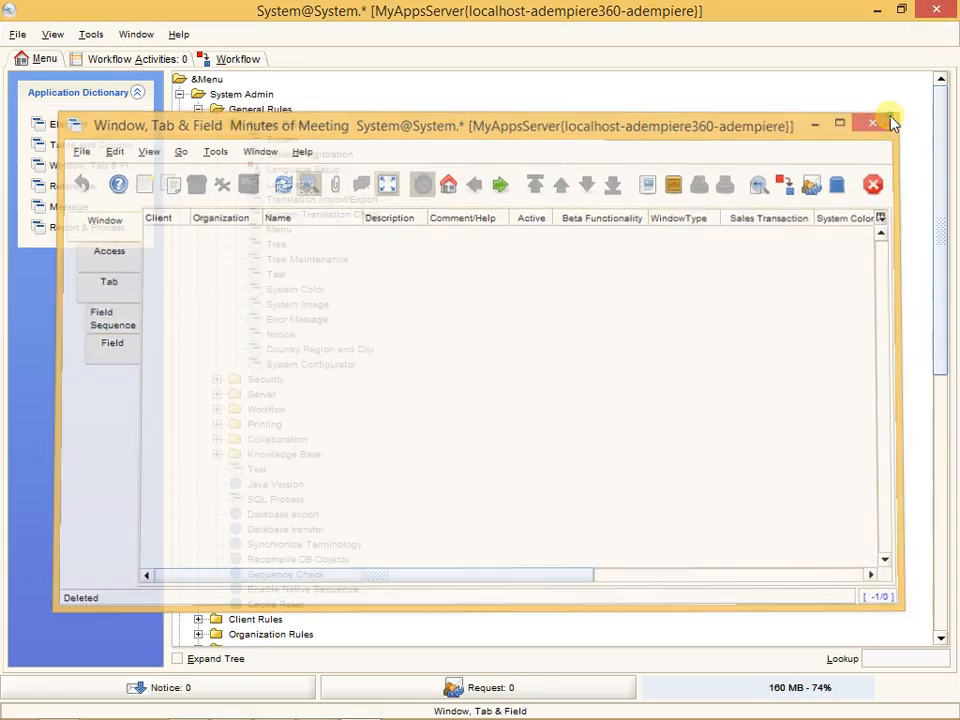
{"action": "left_click", "coordinate": [95, 150]}
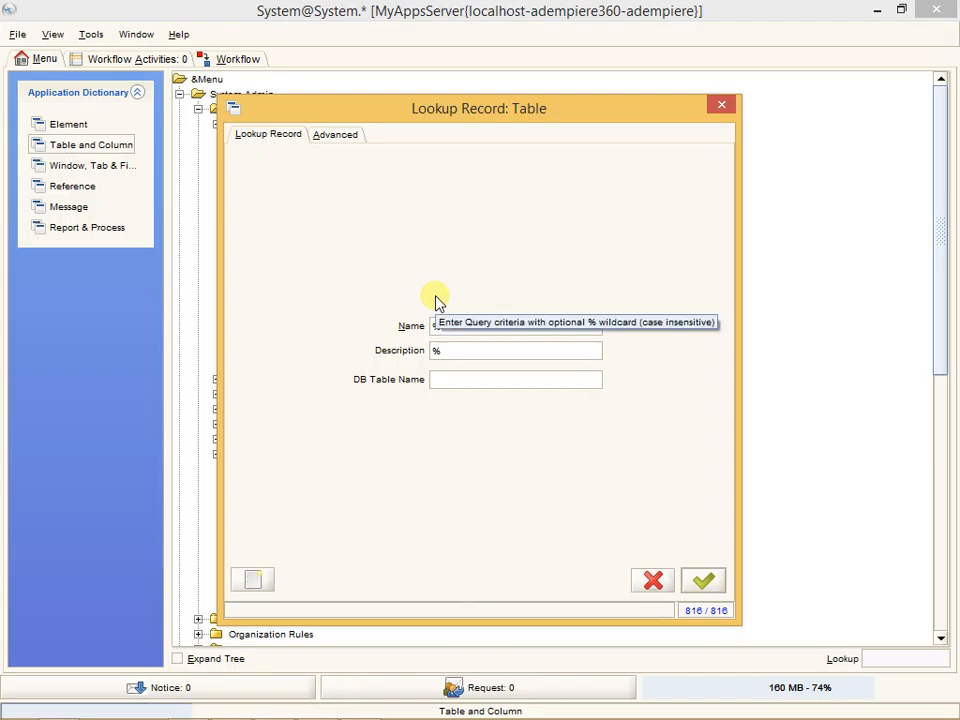
{"action": "key", "text": "Return"}
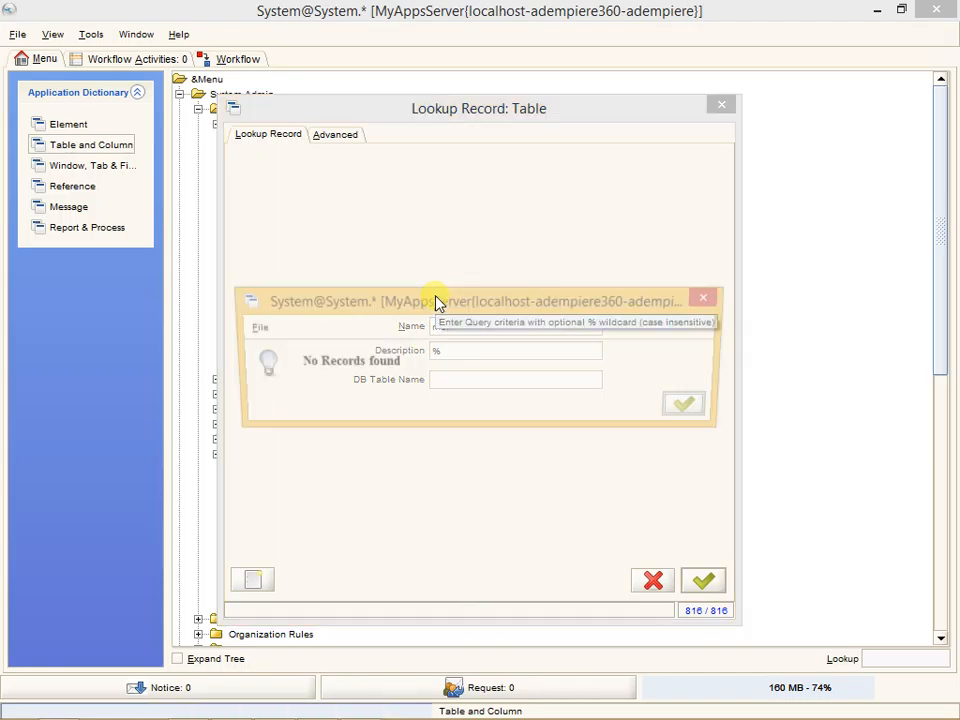
{"action": "left_click", "coordinate": [693, 407]}
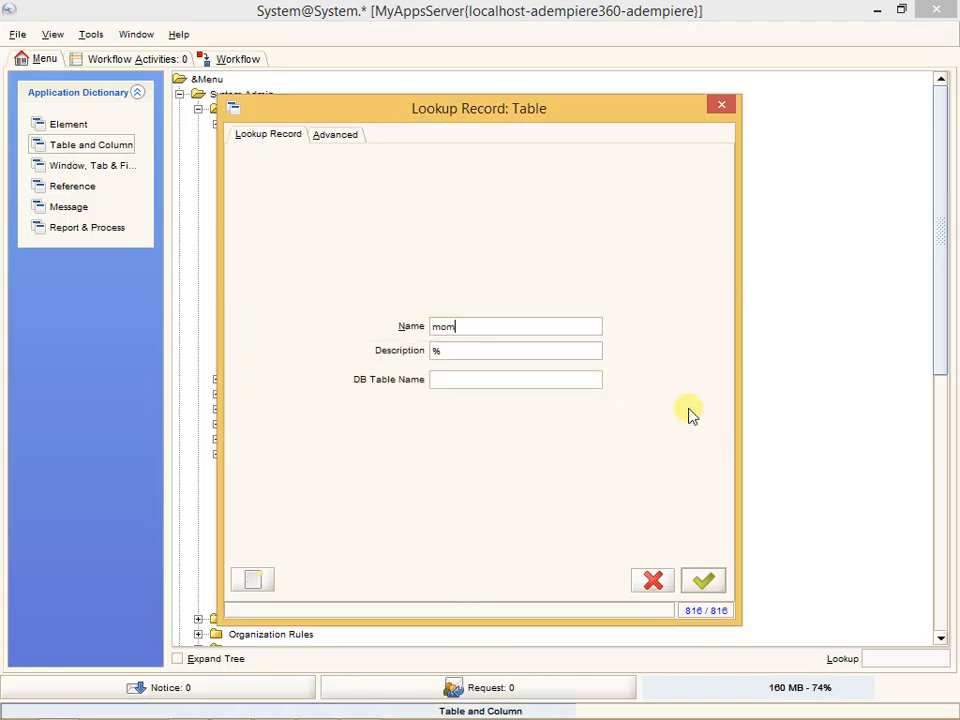
- Repeat the table lookup to open the Minutes Of Meeting table (c_mom) and list its columns
{"action": "key", "text": "BackSpace"}
{"action": "key", "text": "BackSpace"}
{"action": "key", "text": "BackSpace"}
{"action": "key", "text": "BackSpace"}
{"action": "type", "text": "mom"}
{"action": "key", "text": "Return"}
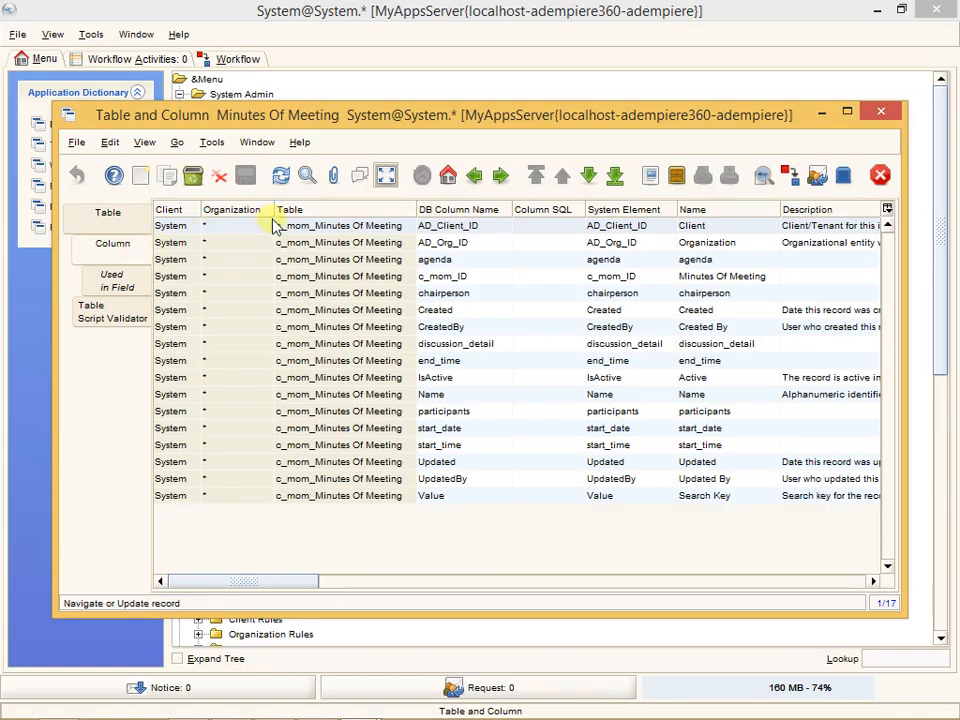
- Delete all columns of the Minutes Of Meeting table, from AD_Client_ID through Value, in one selection
{"action": "left_click", "coordinate": [219, 182]}
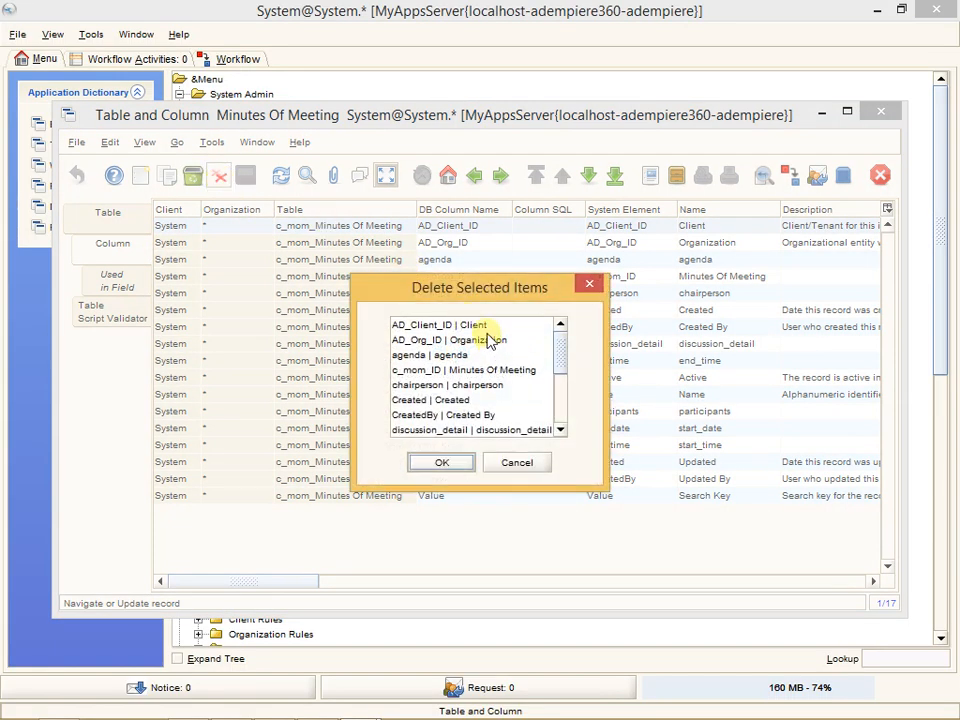
{"action": "left_click", "coordinate": [435, 325]}
{"action": "left_click_drag", "start_coordinate": [557, 360], "coordinate": [560, 435]}
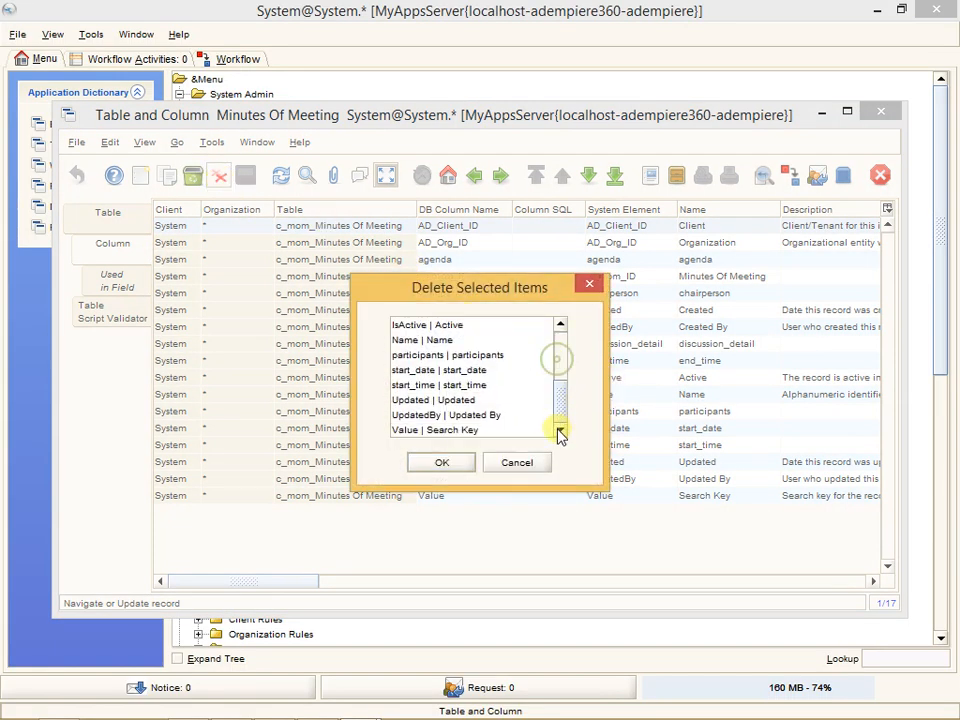
{"action": "left_click", "coordinate": [470, 430], "text": "shift"}
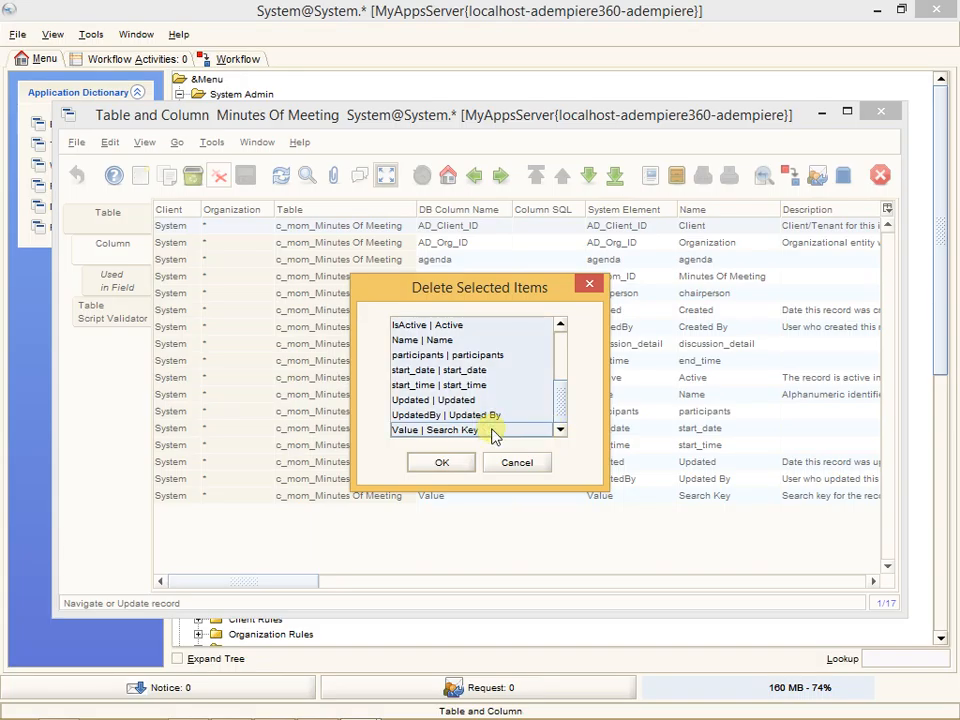
{"action": "left_click", "coordinate": [441, 463]}
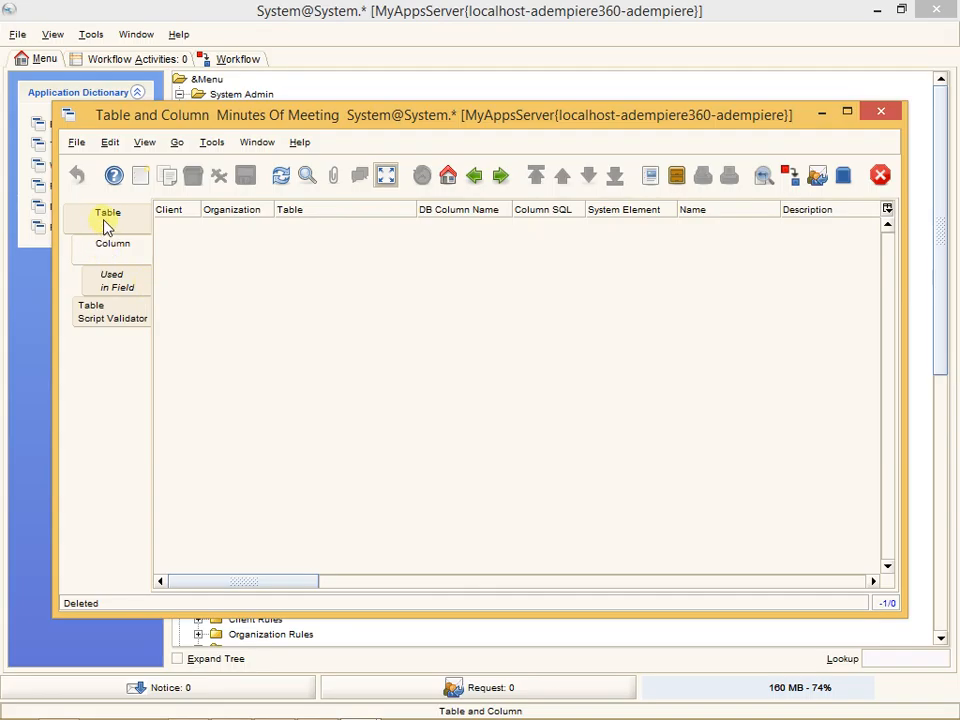
- Delete the c_mom Minutes Of Meeting table record and close the Table and Column window
{"action": "left_click", "coordinate": [107, 224]}
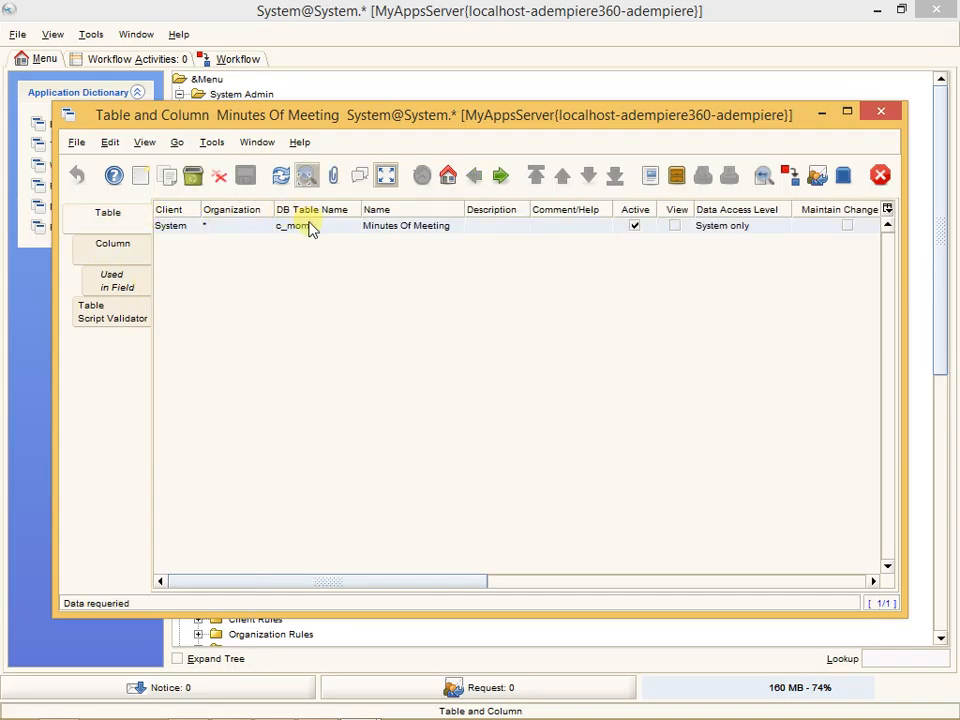
{"action": "left_click", "coordinate": [312, 226]}
{"action": "left_click", "coordinate": [220, 176]}
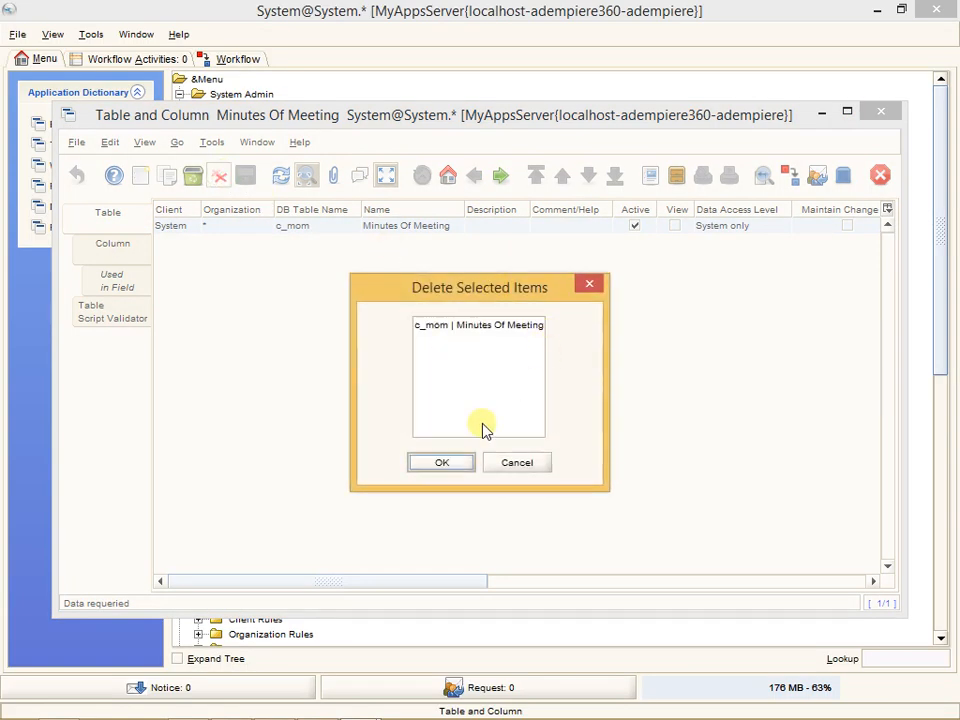
{"action": "left_click", "coordinate": [452, 324]}
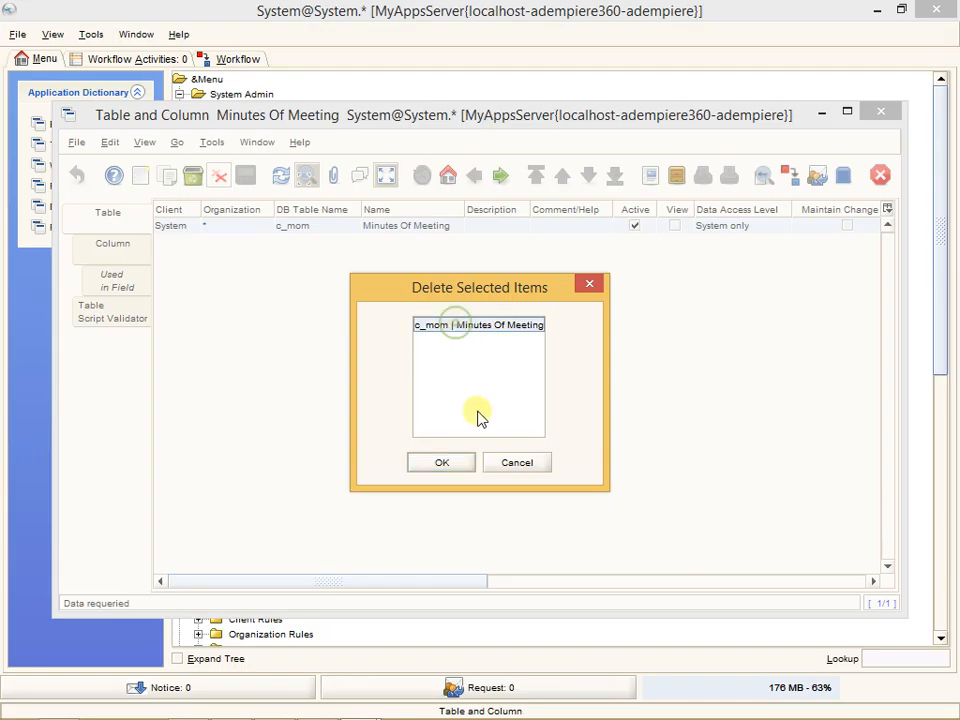
{"action": "left_click", "coordinate": [465, 464]}
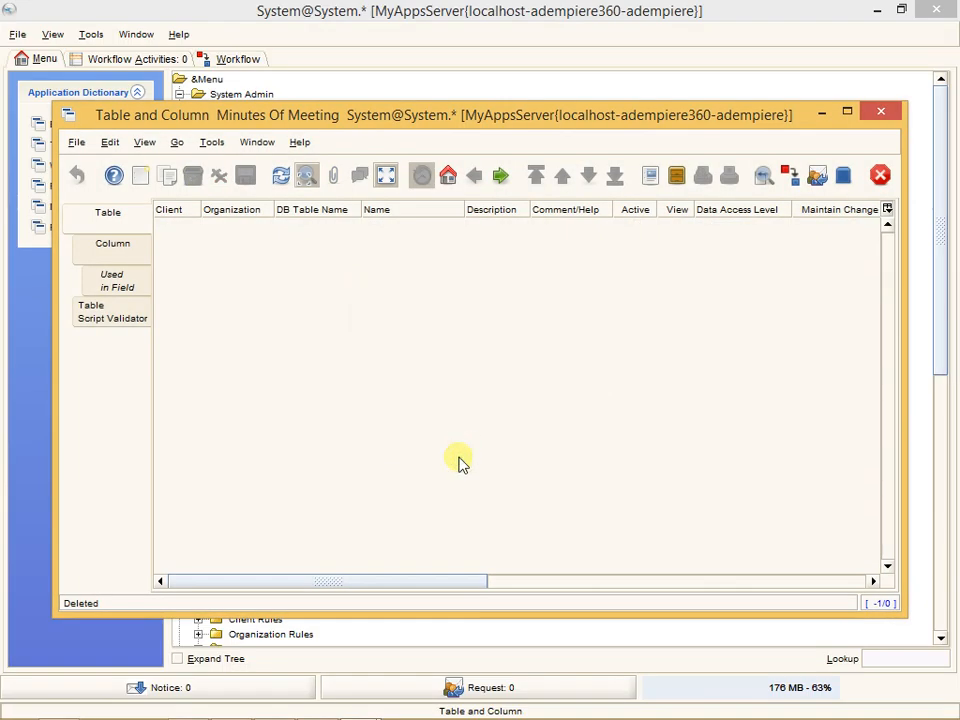
{"action": "left_click", "coordinate": [881, 112]}
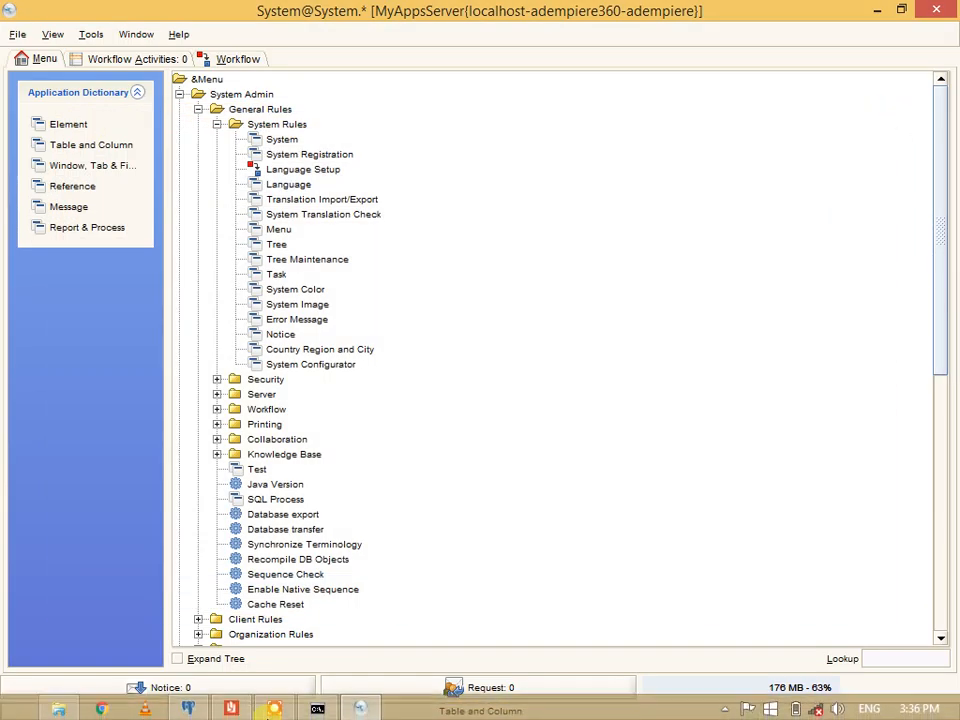
- Switch to pgAdmin III and drop the adempiere.c_mom table from the adempiere360 database
{"action": "left_click", "coordinate": [184, 709]}
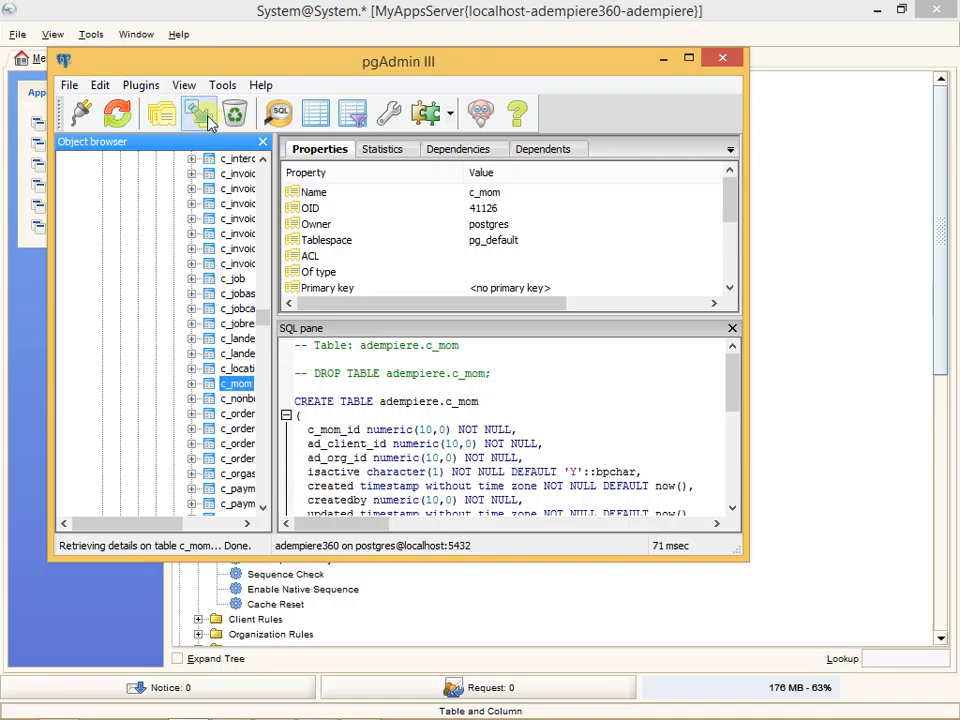
{"action": "left_click", "coordinate": [225, 116]}
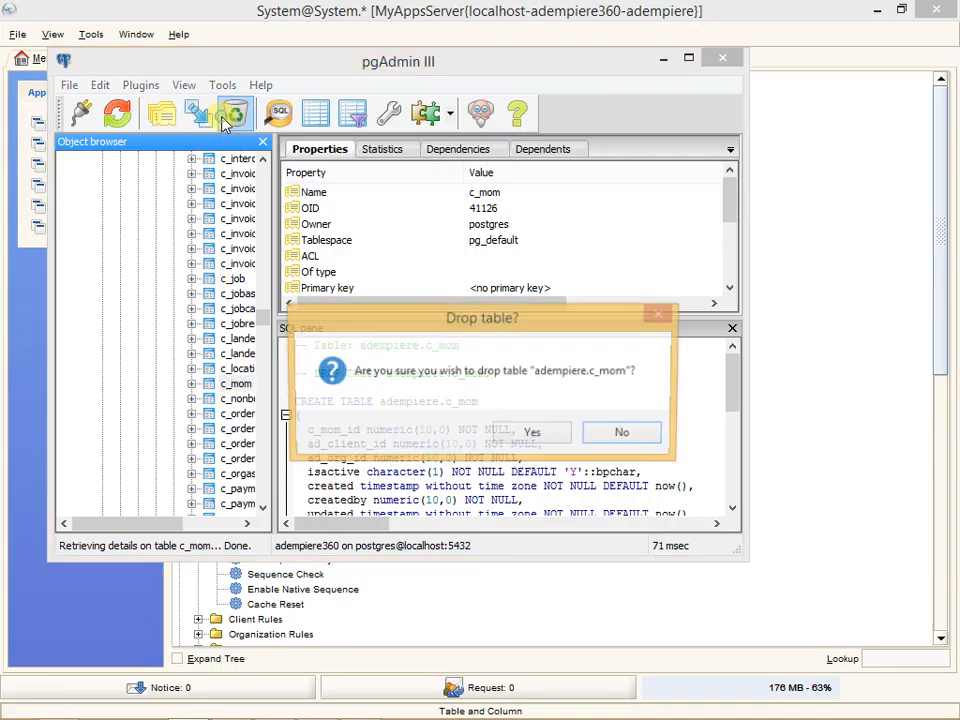
{"action": "left_click", "coordinate": [534, 436]}
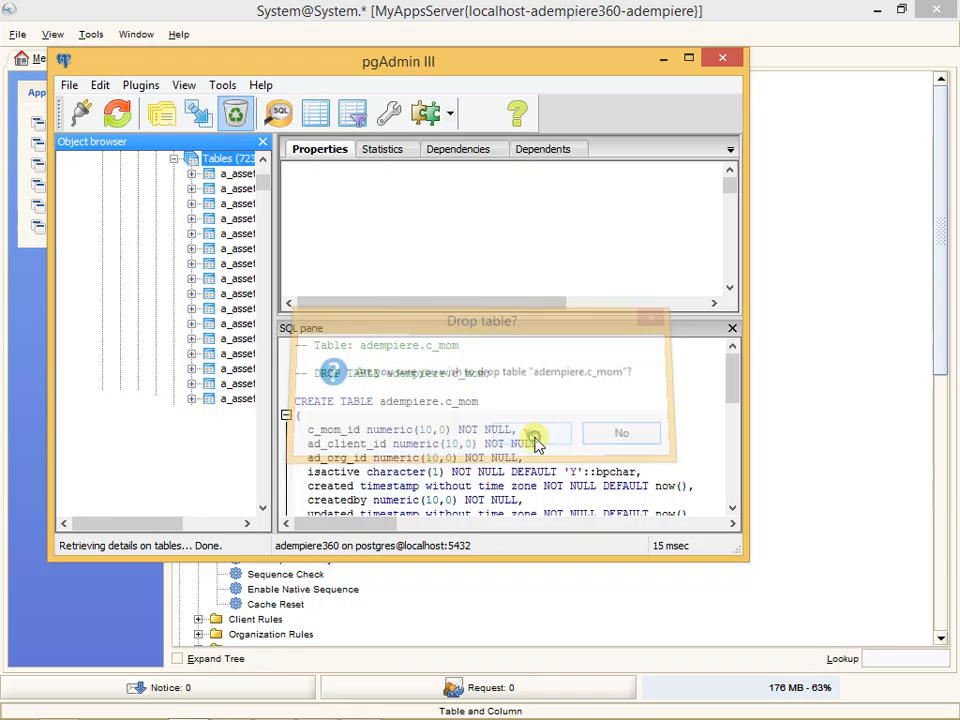
- Run the copied CREATE TABLE adempiere.c_mom script, with c_mom_id as primary key, in a new query and close the query without saving
{"action": "scroll", "coordinate": [200, 233], "scroll_direction": "up", "scroll_amount": 6}
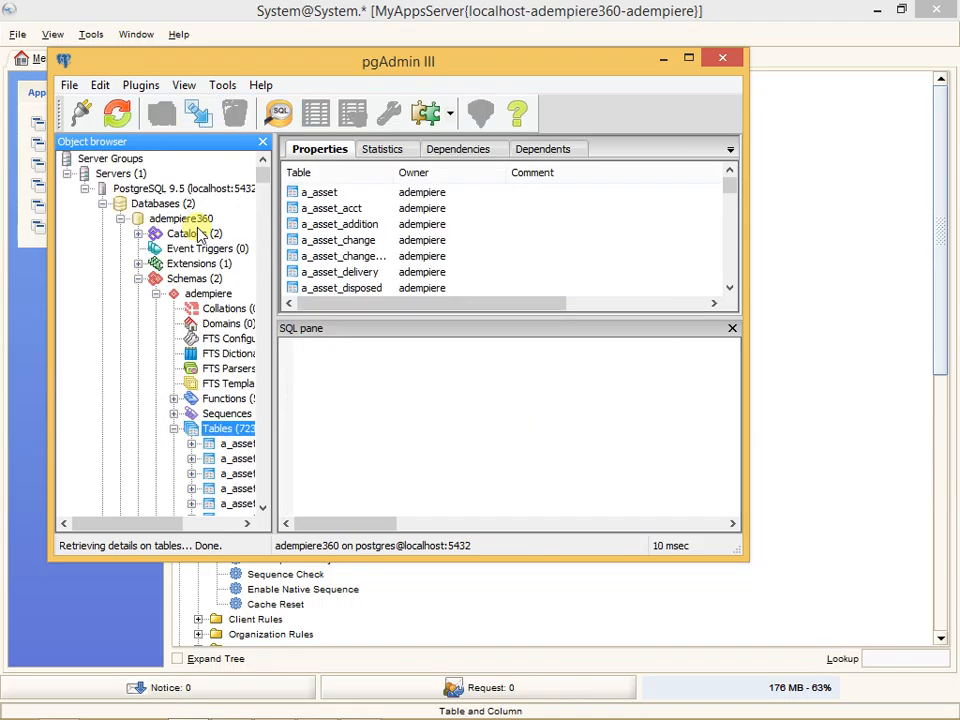
{"action": "left_click", "coordinate": [280, 112]}
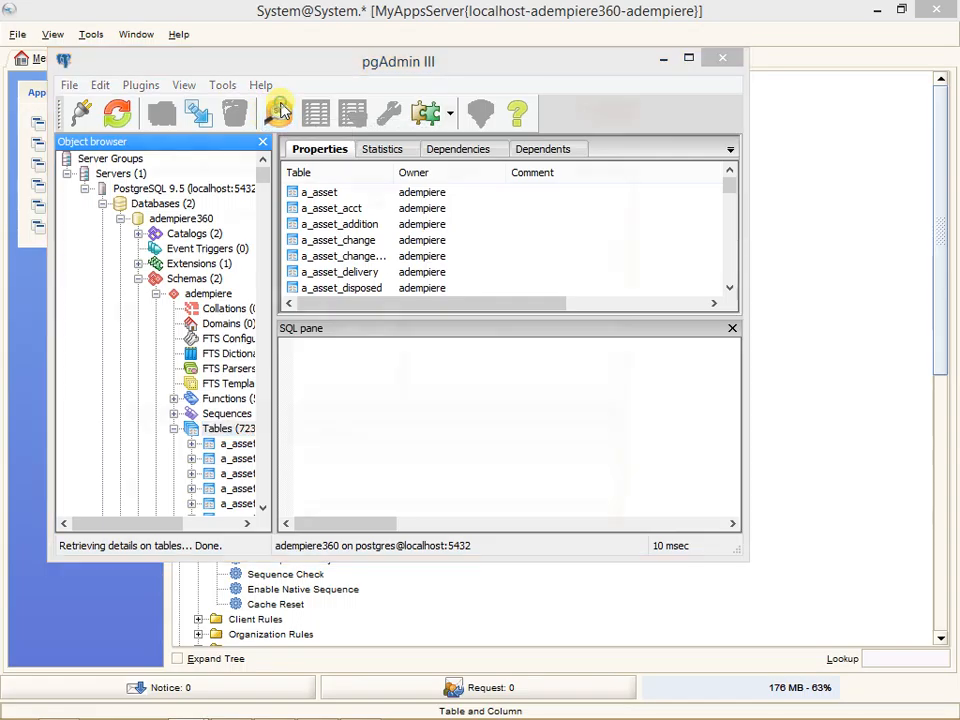
{"action": "key", "text": "ctrl+v"}
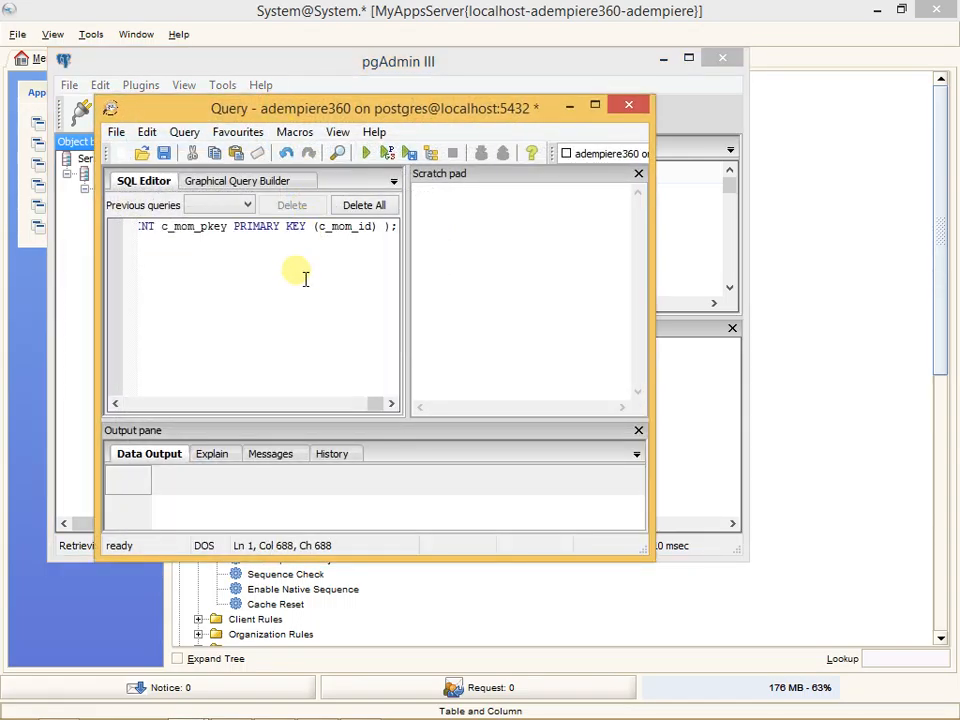
{"action": "left_click_drag", "start_coordinate": [378, 410], "coordinate": [128, 400]}
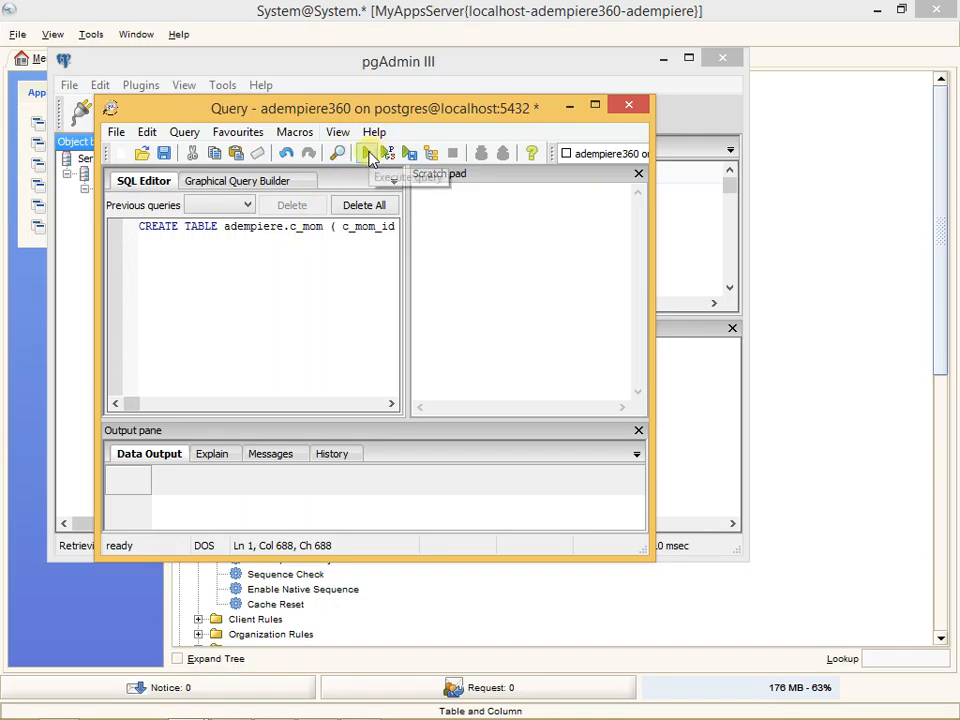
{"action": "left_click", "coordinate": [367, 154]}
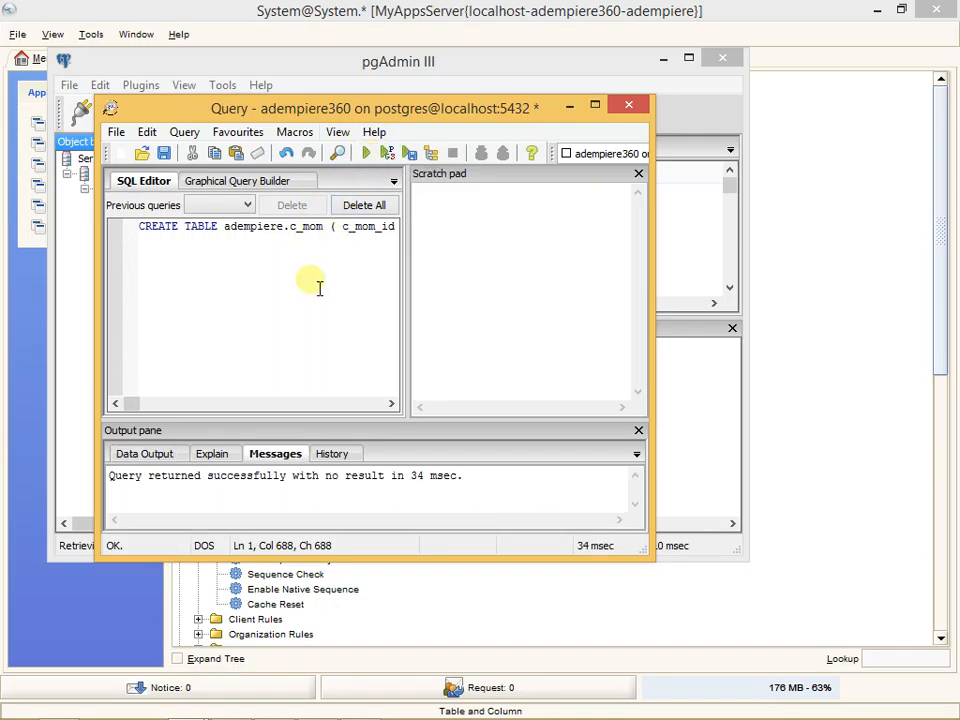
{"action": "left_click_drag", "start_coordinate": [133, 404], "coordinate": [236, 403]}
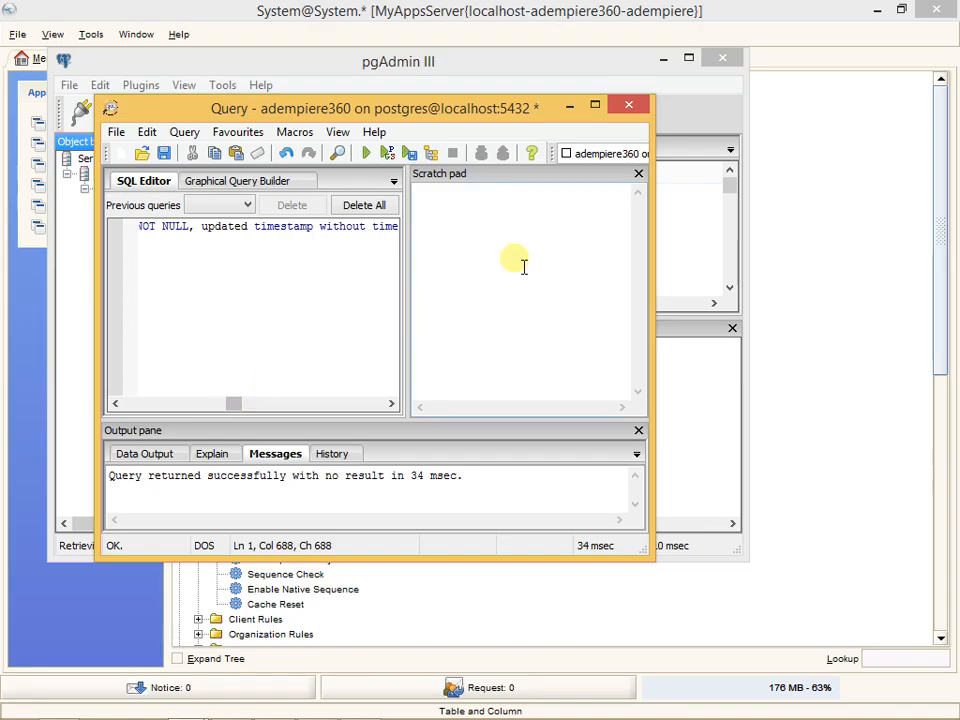
{"action": "left_click", "coordinate": [631, 105]}
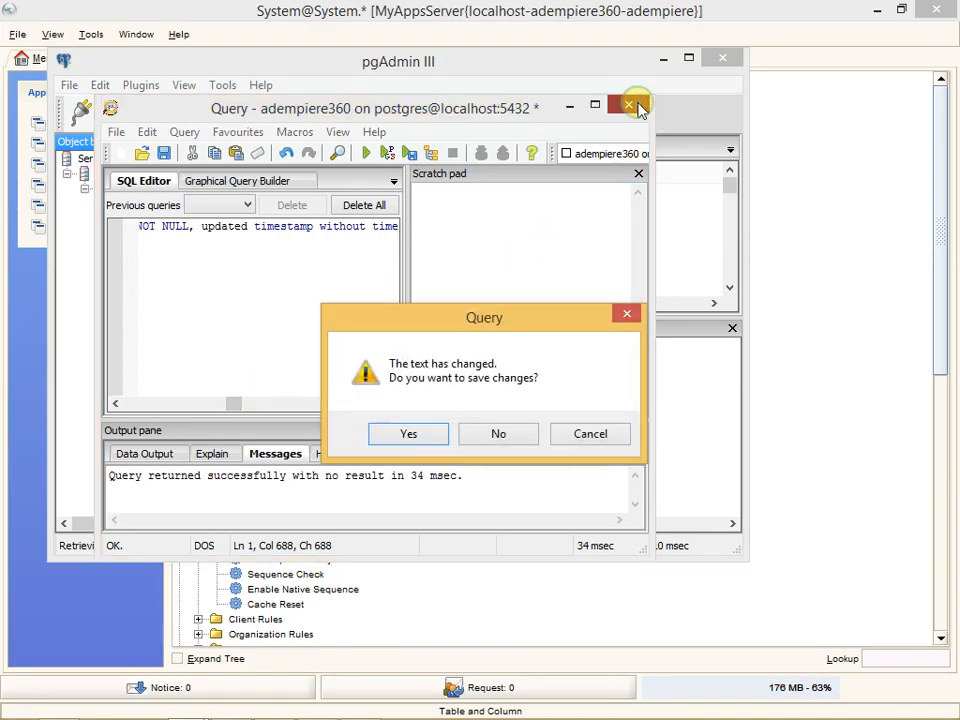
{"action": "left_click", "coordinate": [500, 432]}
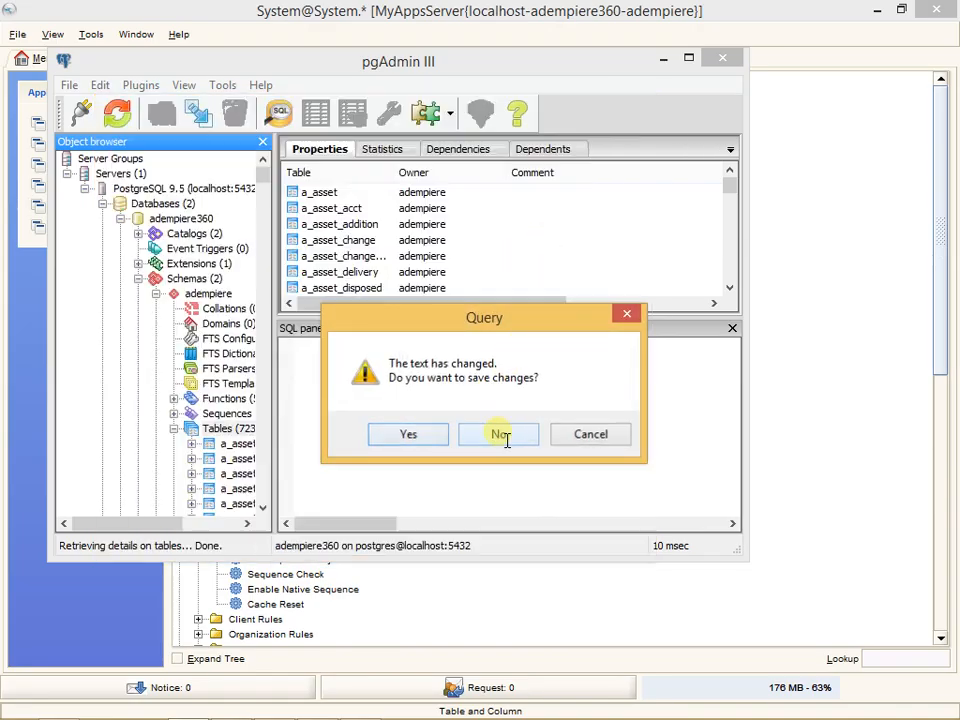
- Refresh the adempiere schema's tables and inspect c_mom and the two c_mom_ tables below it, including c_mom_participantsline
{"action": "left_click", "coordinate": [120, 116]}
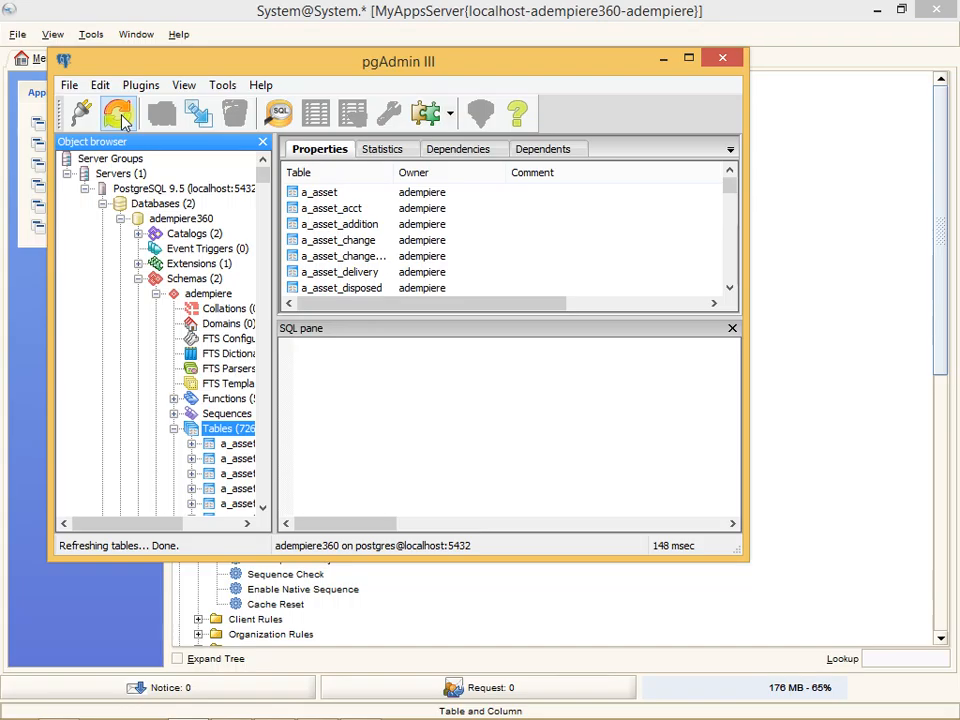
{"action": "left_click", "coordinate": [118, 112]}
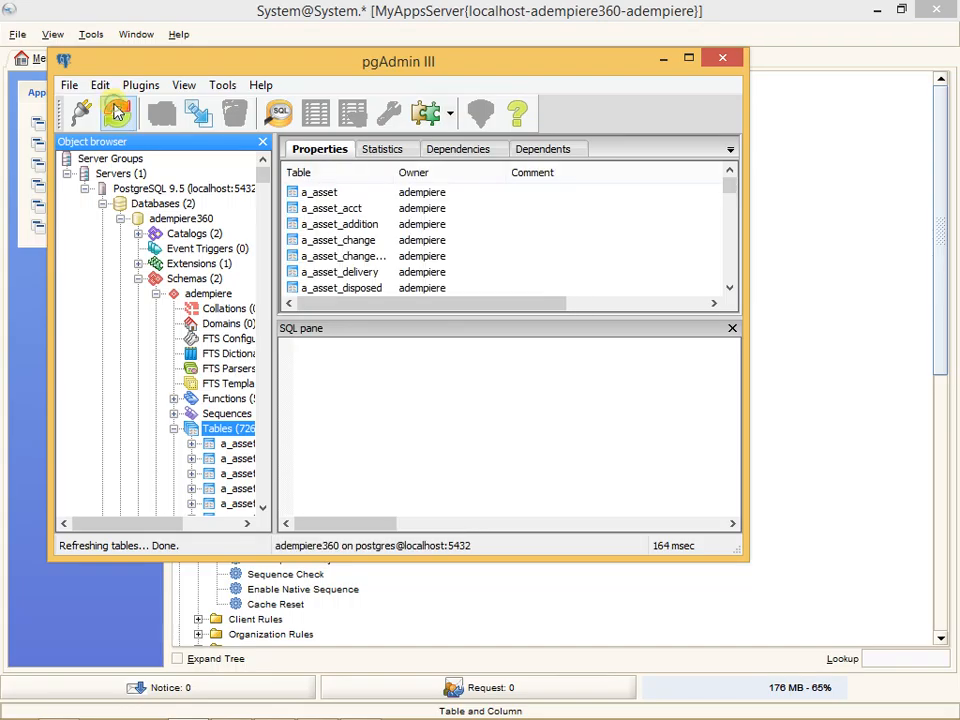
{"action": "left_click_drag", "start_coordinate": [266, 180], "coordinate": [274, 328]}
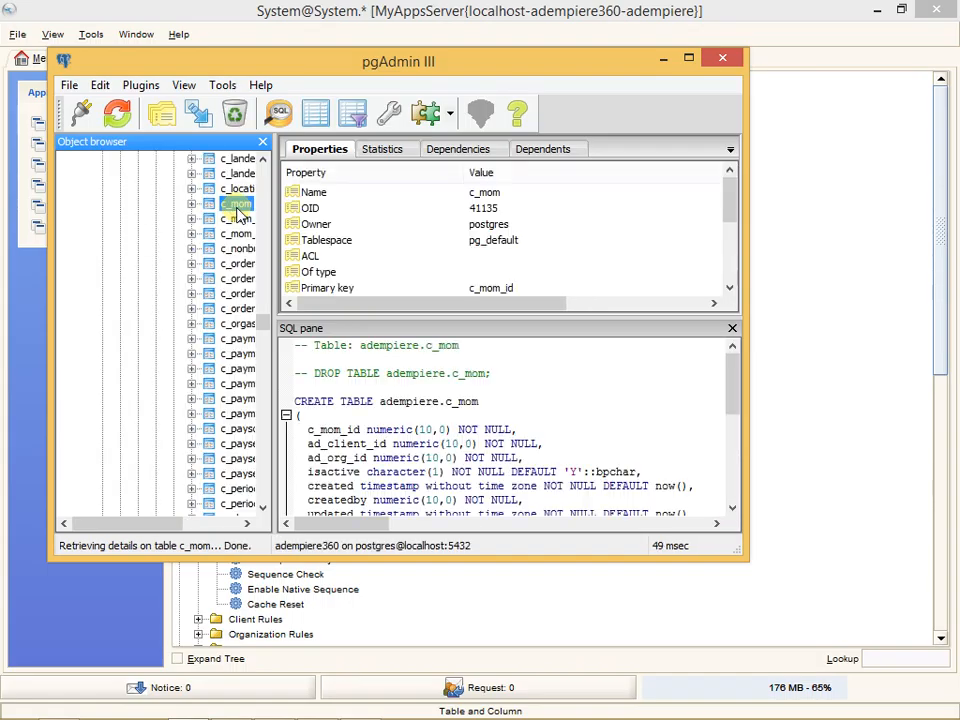
{"action": "key", "text": "Down"}
{"action": "key", "text": "Down"}
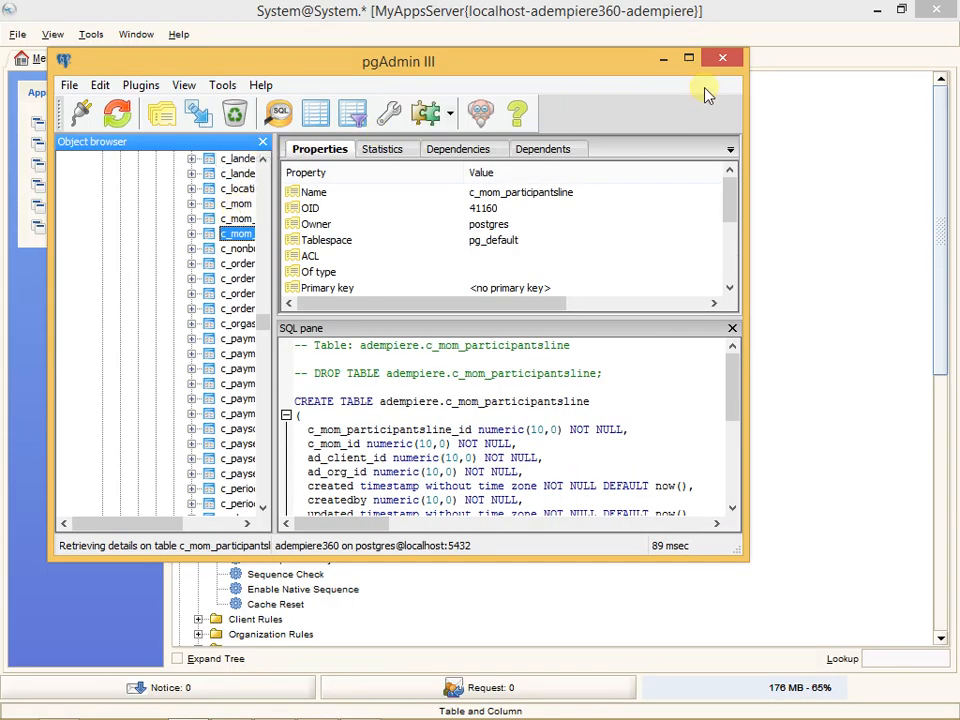
- Return to ADempiere, collapse the System Admin folder and expand the Application Dictionary folder in the menu tree
{"action": "left_click", "coordinate": [664, 60]}
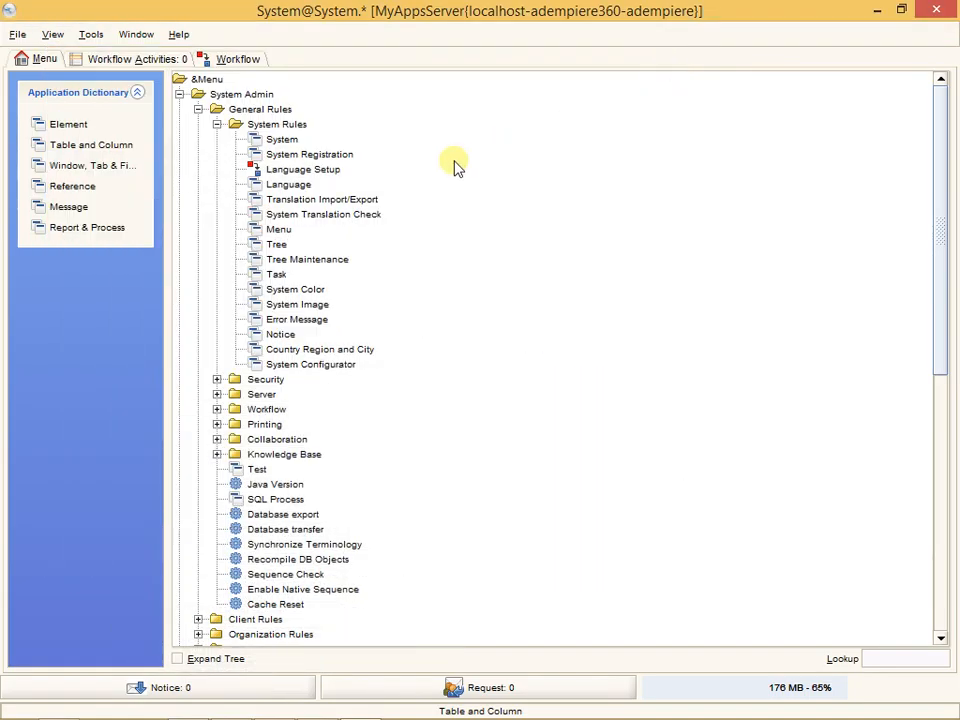
{"action": "left_click", "coordinate": [180, 95]}
{"action": "left_click", "coordinate": [180, 109]}
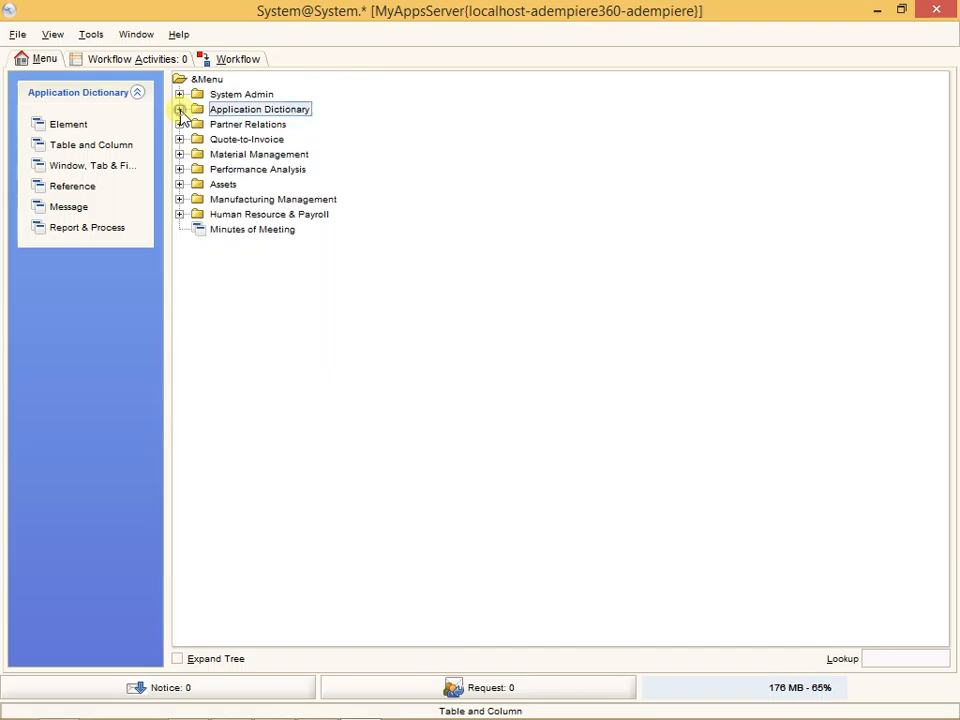